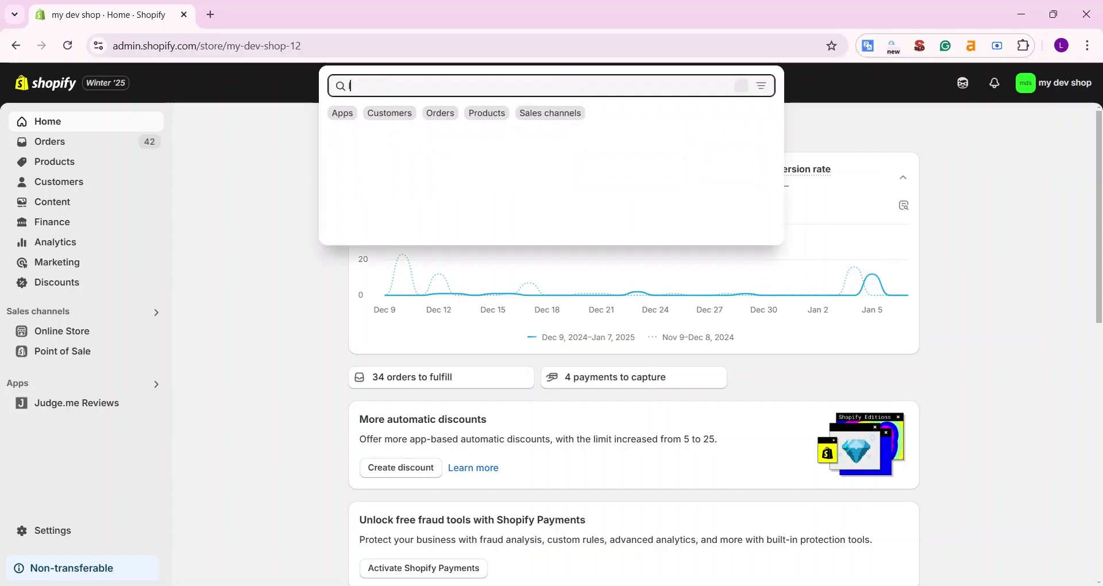
- Search the store admin for litcommerce, open the LitCommerce Amazon eBay Etsy + app and install it on the store
type("litcommer")
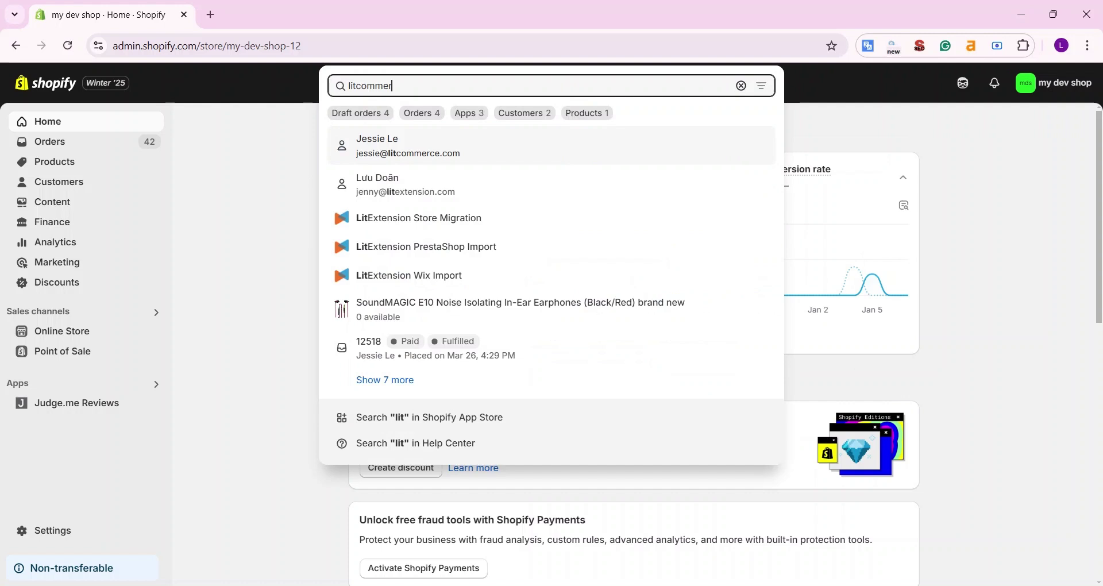
type("ce")
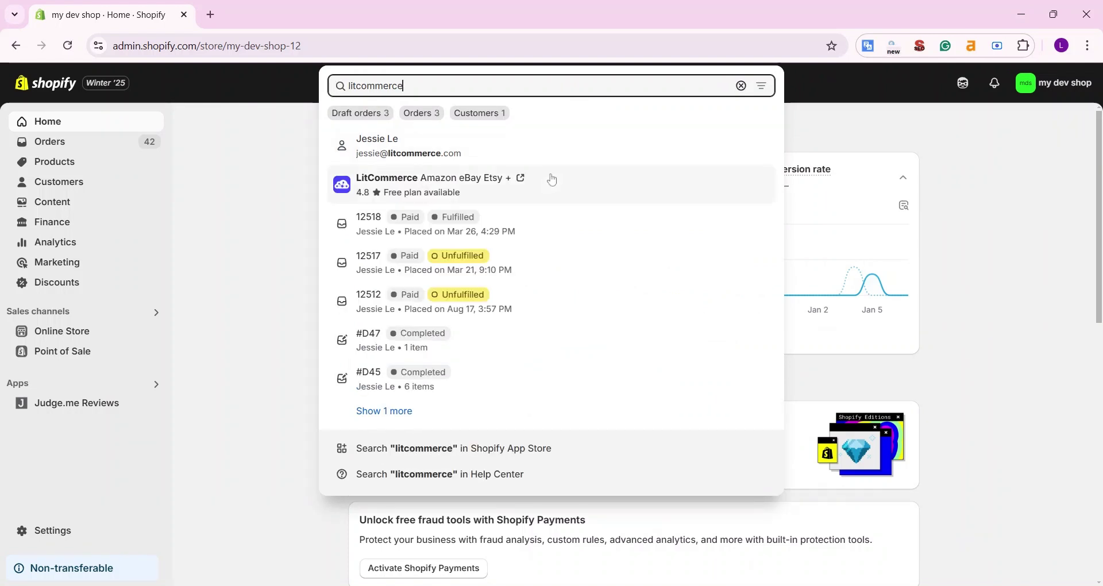
left_click(548, 177)
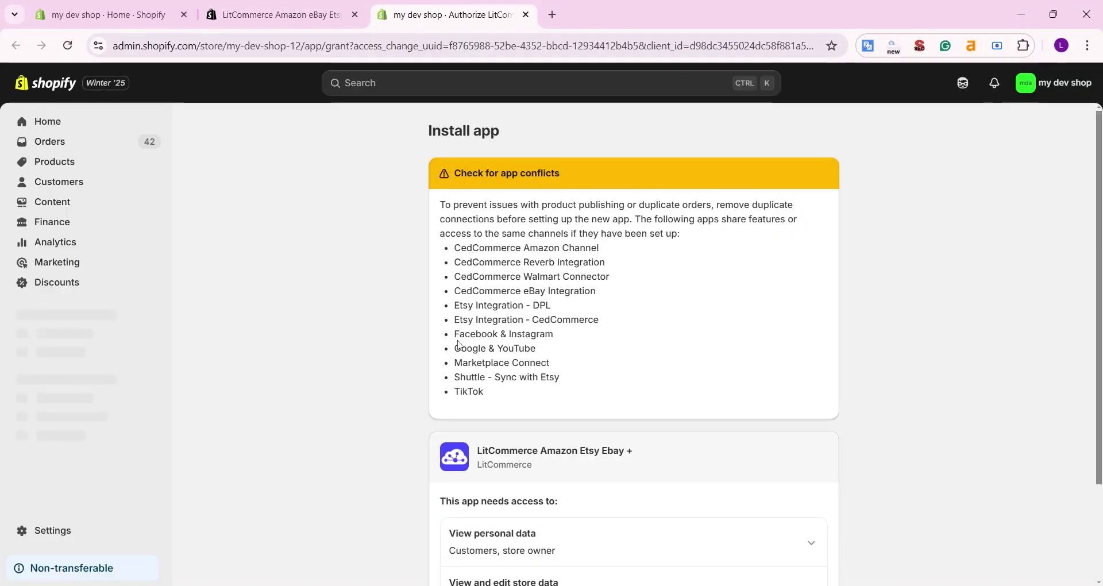
scroll(632, 344, "down", 3)
left_click(816, 566)
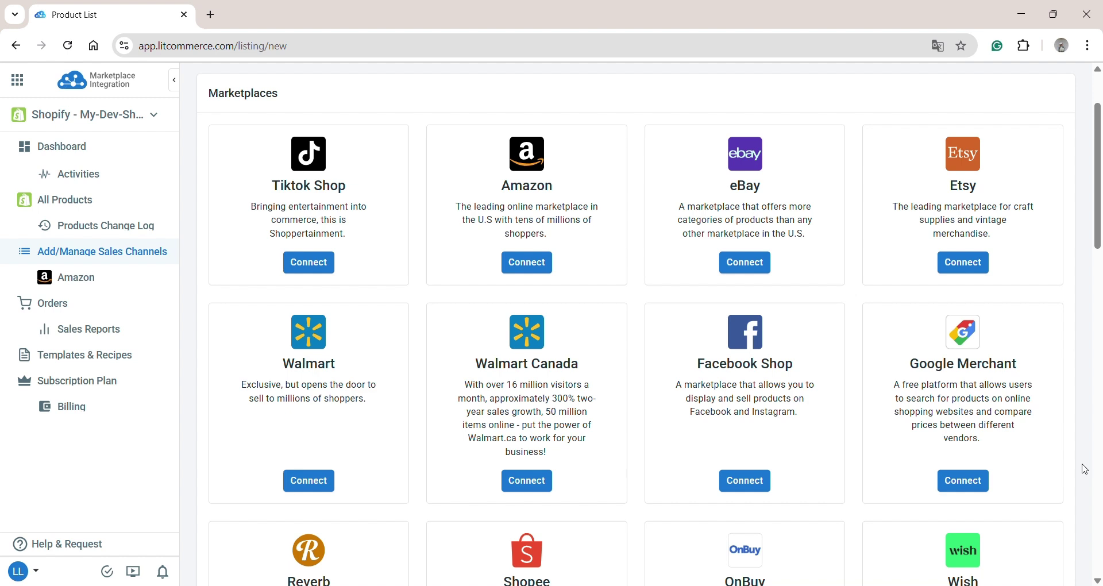
- Connect a new eBay sales channel with the channel name eBay for eBay.com (United States)
left_click(747, 265)
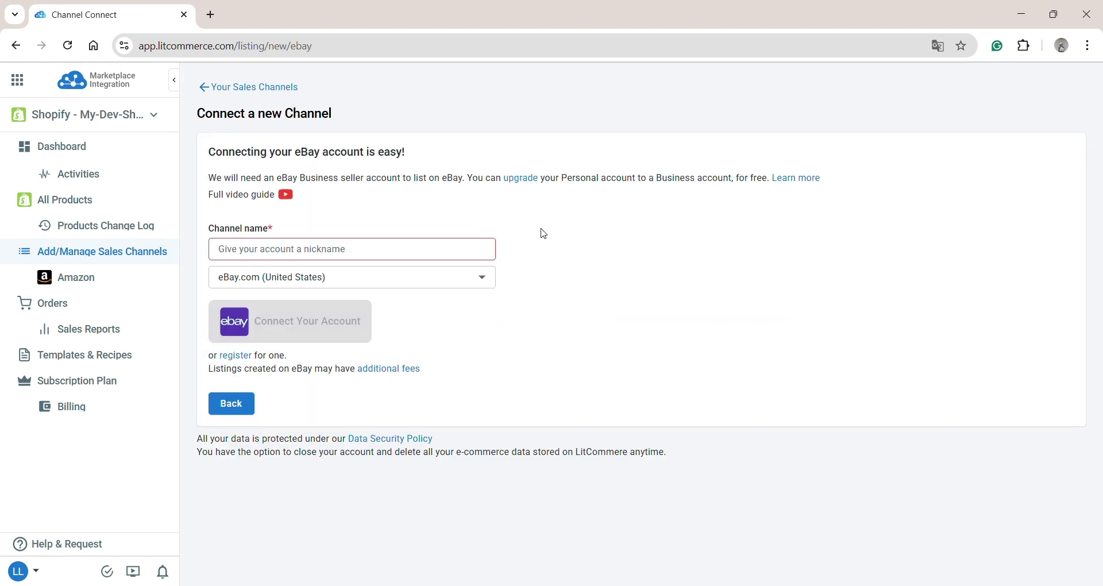
left_click(444, 242)
type("e")
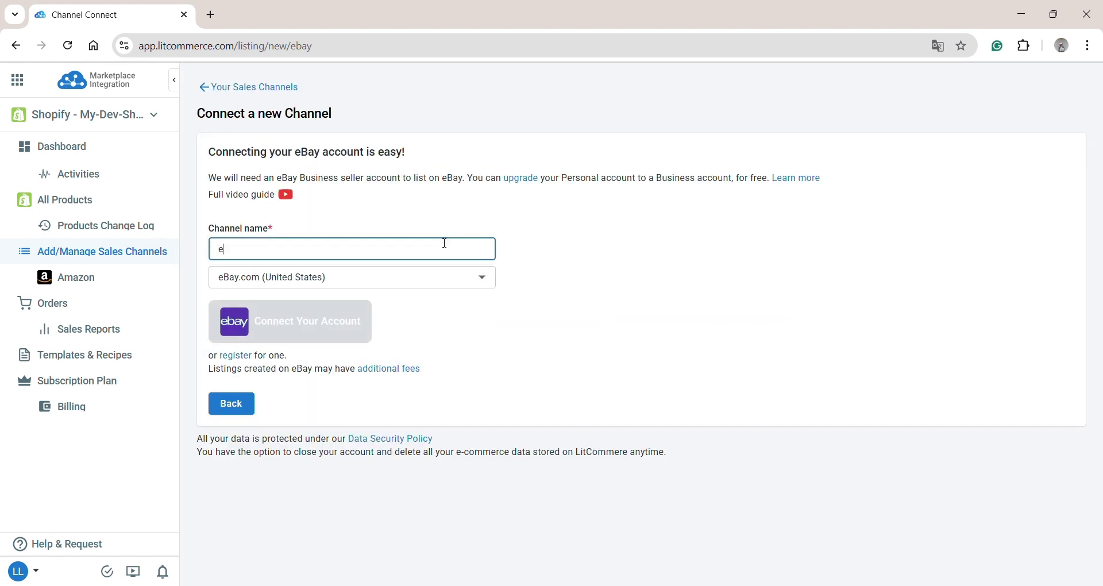
type("Bay")
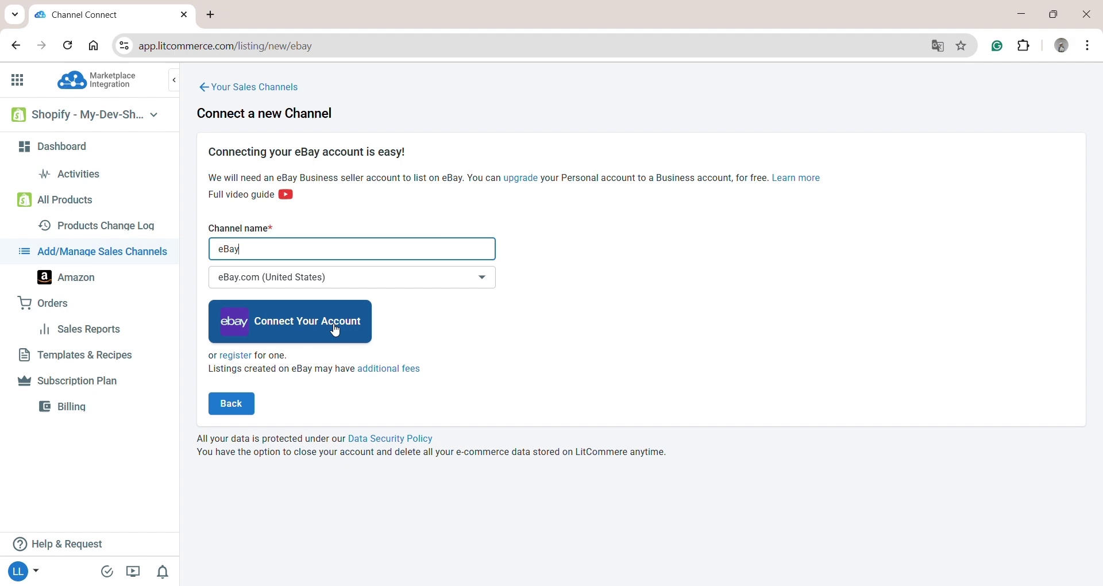
left_click(334, 325)
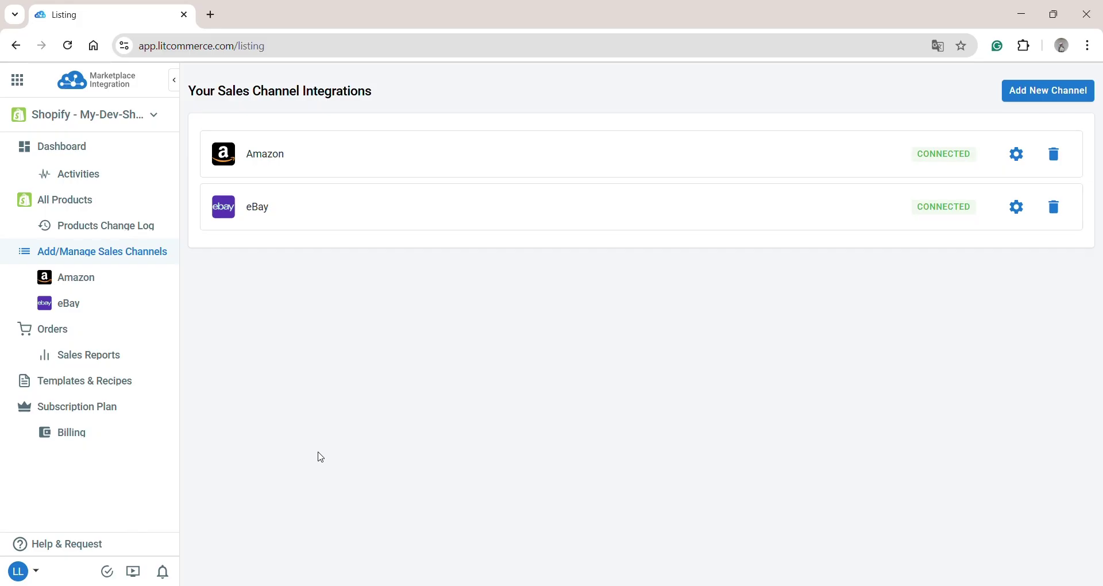
- Add the Print Tshirt, Mens Hoodies Pullover, Oversize tee and Pants products from All Products to the eBay channel as drafts
left_click(103, 208)
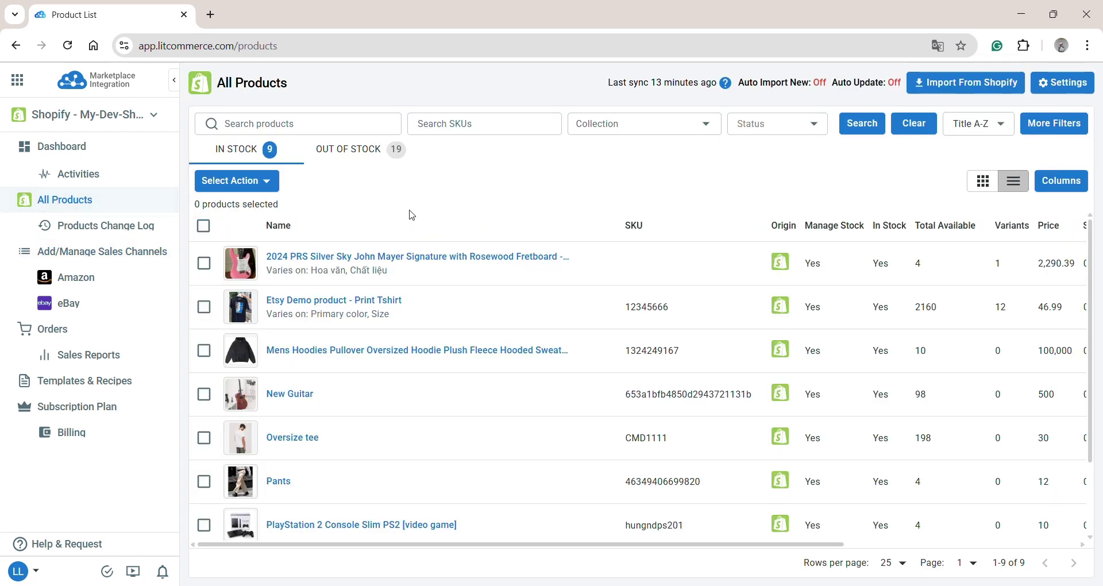
left_click(203, 307)
left_click(204, 351)
left_click(204, 437)
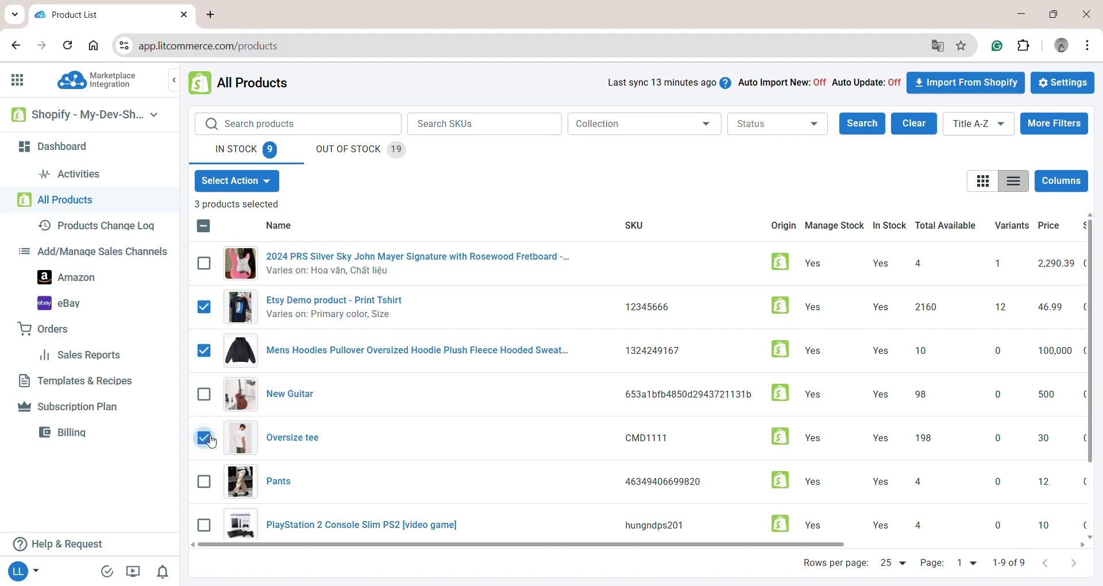
left_click(211, 480)
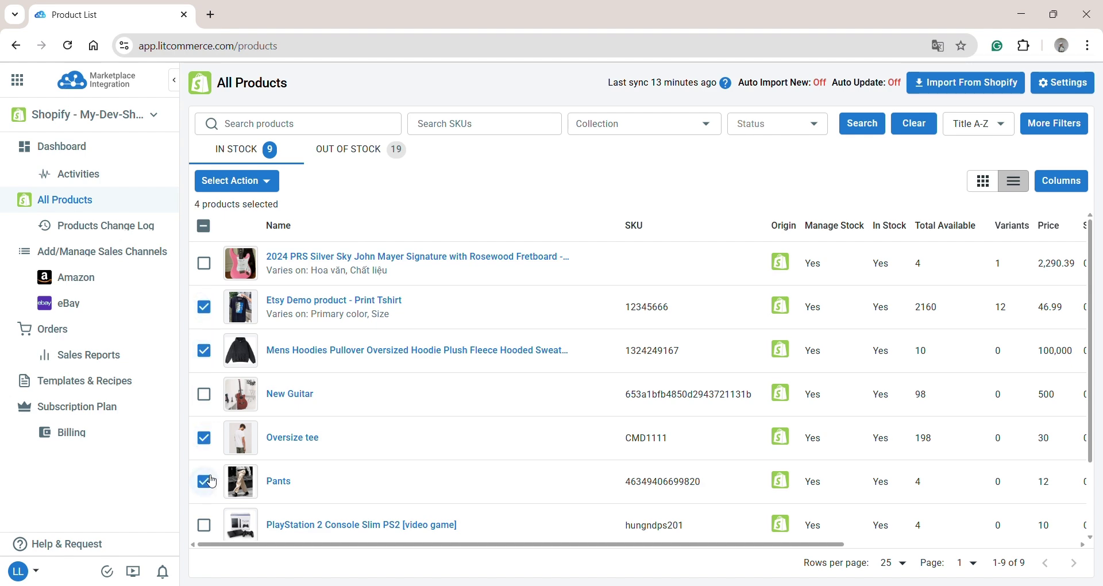
left_click(236, 181)
left_click(260, 212)
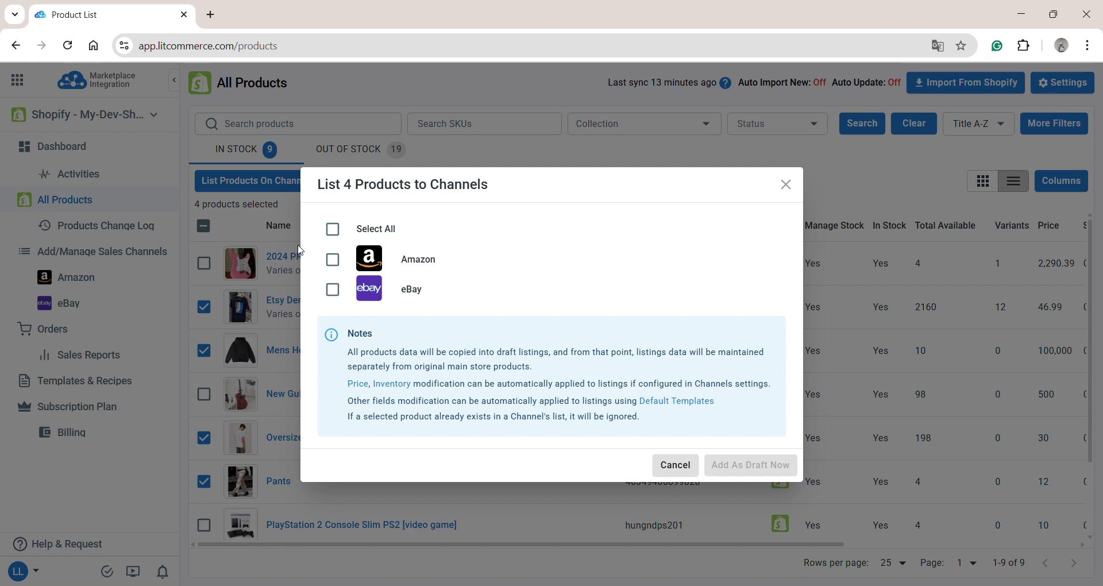
left_click(334, 290)
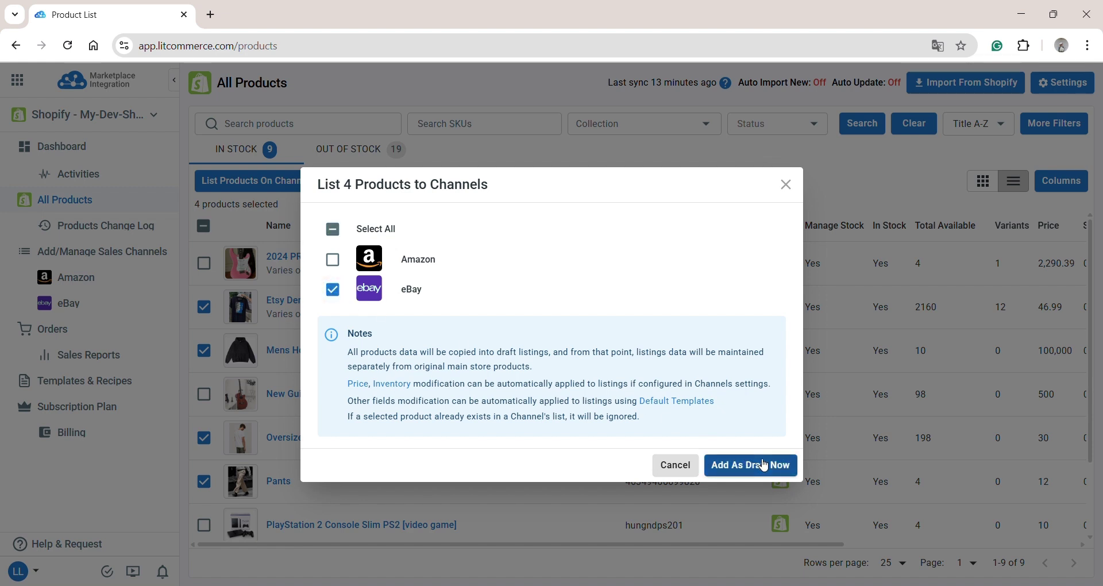
left_click(760, 469)
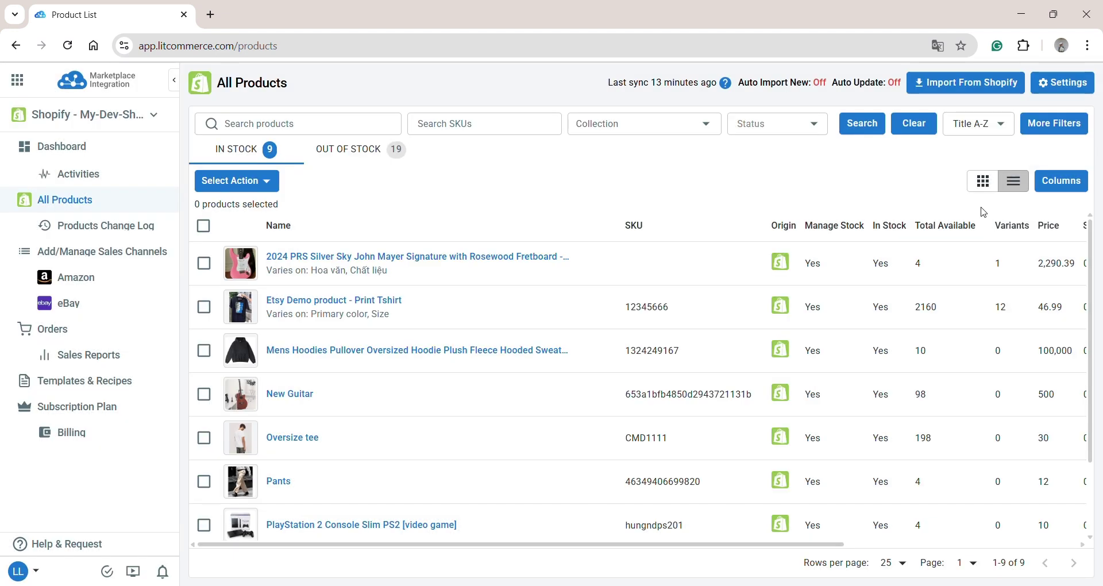
- Open the Oversize tee draft in the eBay listings and review its title, description, images and pricing
left_click(102, 310)
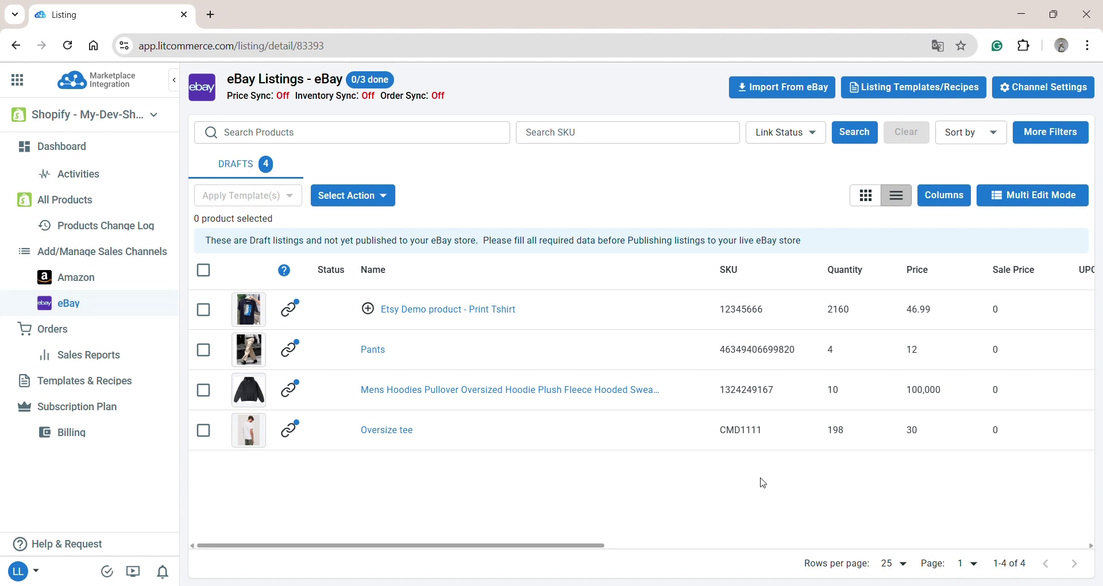
left_click(405, 431)
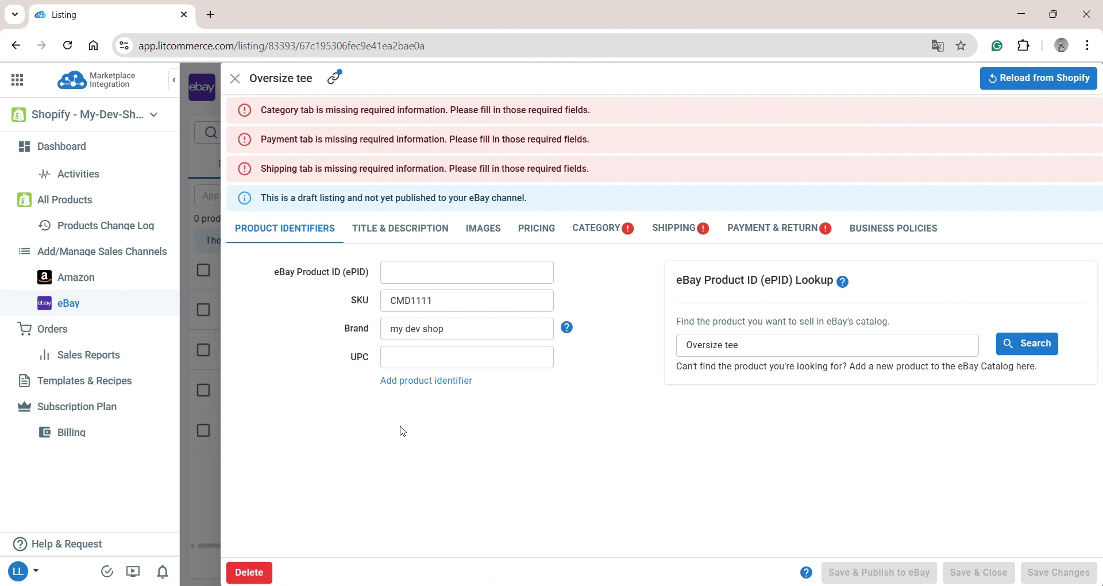
left_click(402, 228)
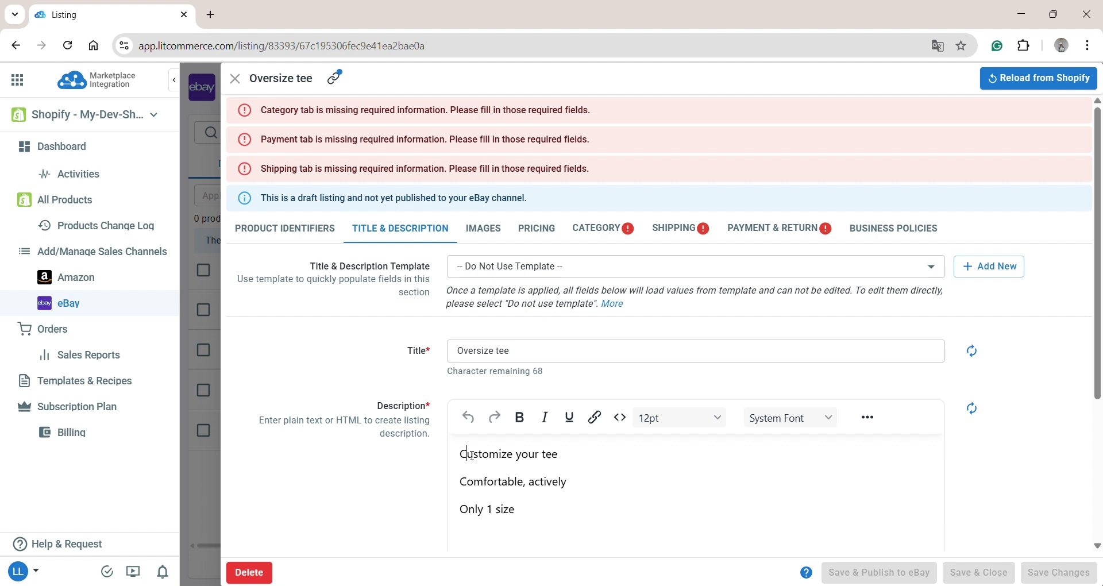
left_click(487, 234)
left_click(542, 237)
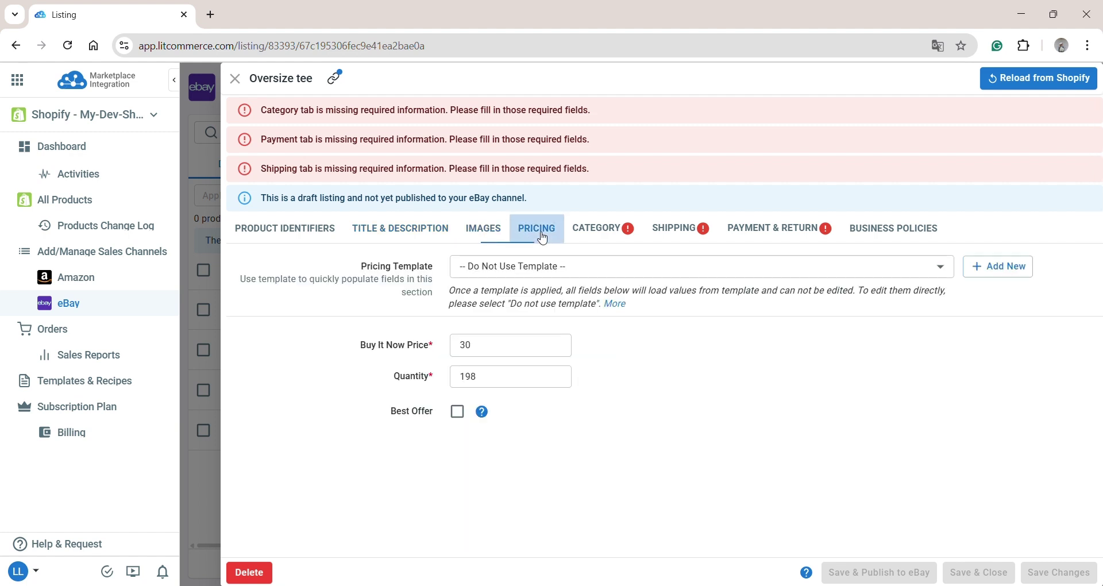
- Search tshirt for the primary category, choose Sporting Goods > Boxing, Martial Arts & MMA > Clothing, Shoes & Accessories > Hoodies & Sweatshirts, and select the item condition
left_click(599, 228)
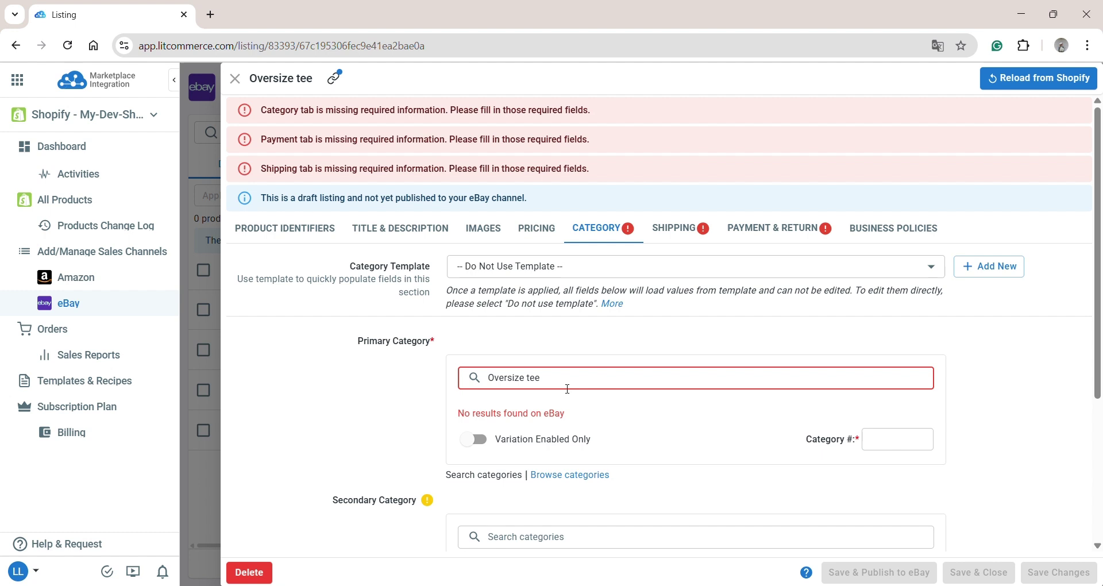
triple_click(553, 377)
type("tshirt")
left_click(534, 458)
scroll(533, 475, "down", 3)
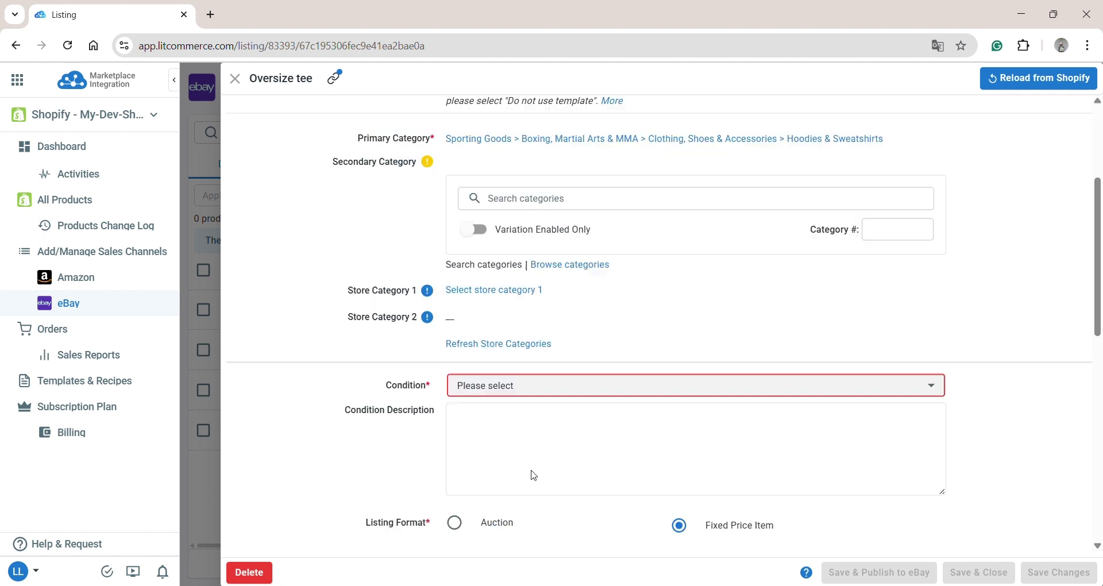
left_click(540, 386)
left_click(541, 407)
- Set the Oversize tee's domestic shipping service to FedExSmartPost (2-8 business days) with a cost of 5
scroll(541, 407, "up", 5)
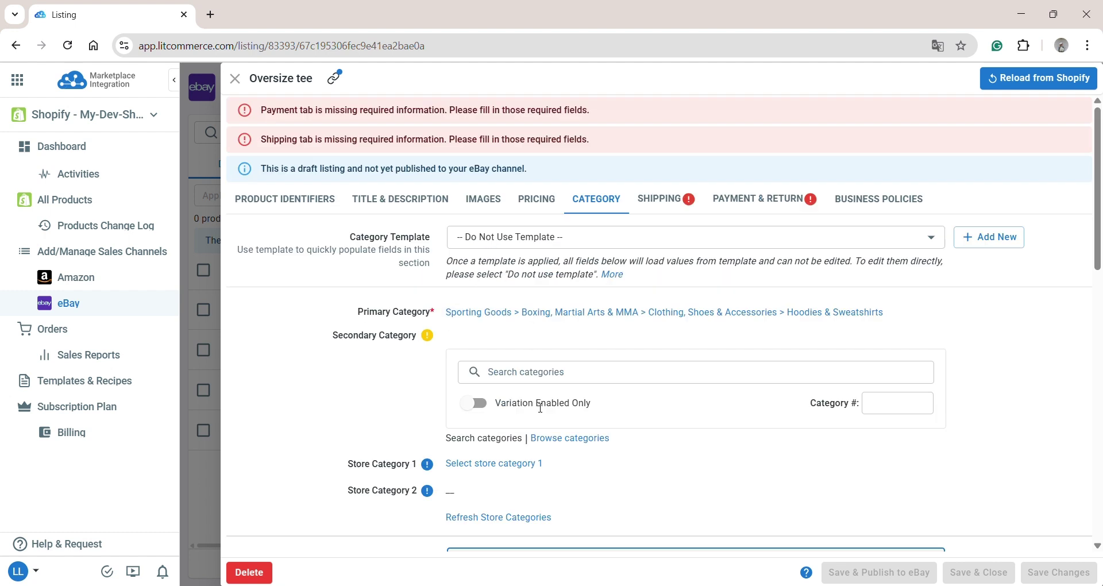
left_click(654, 201)
left_click(598, 475)
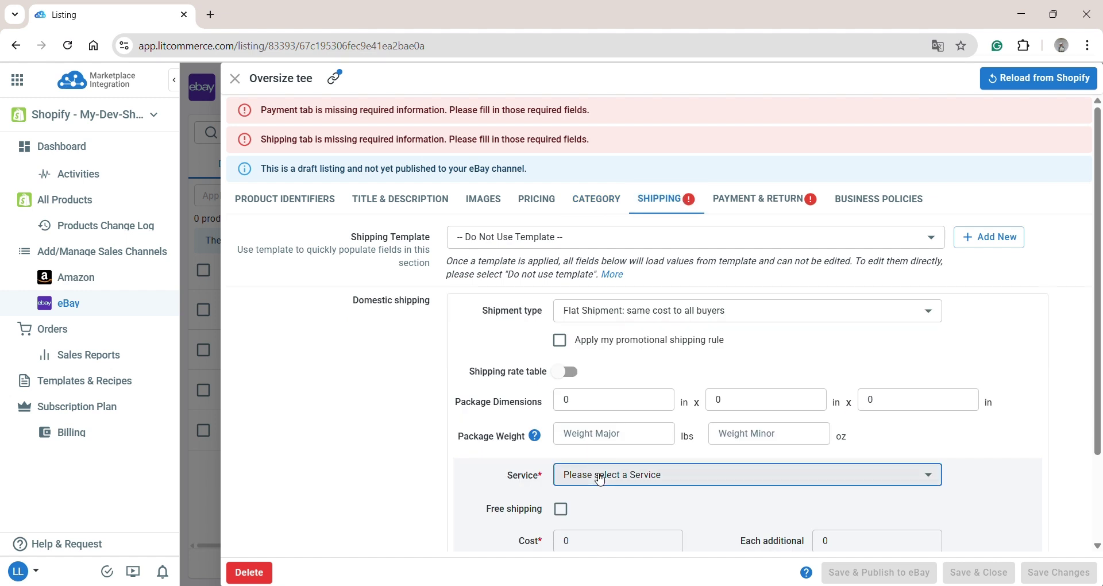
left_click(600, 429)
left_click(598, 511)
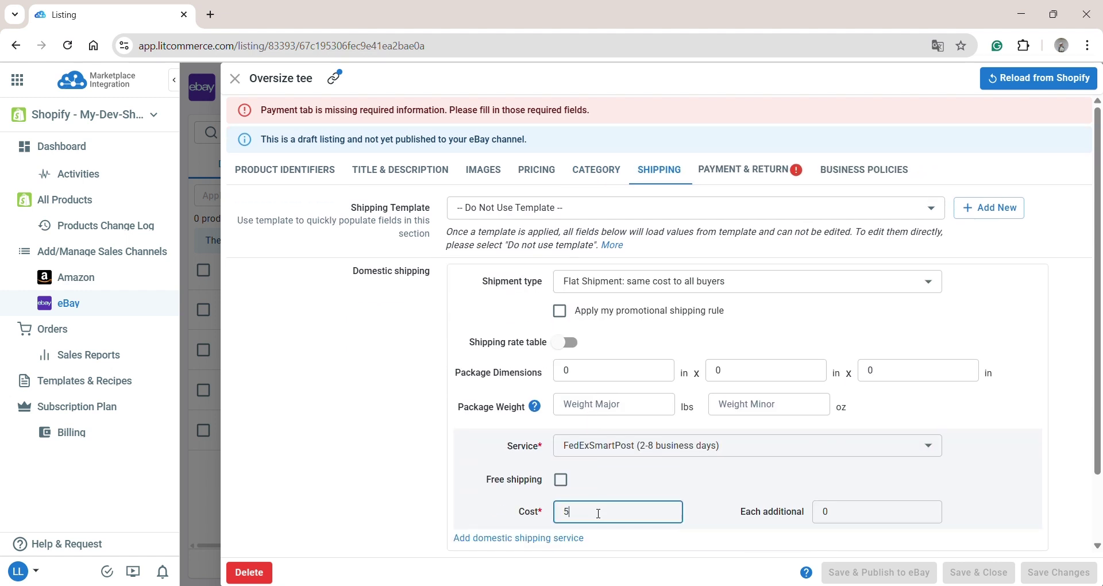
- Set the item location to Florida with its postal code, then save the Oversize tee listing and publish it to eBay
left_click(741, 170)
left_click(523, 337)
type("Florida")
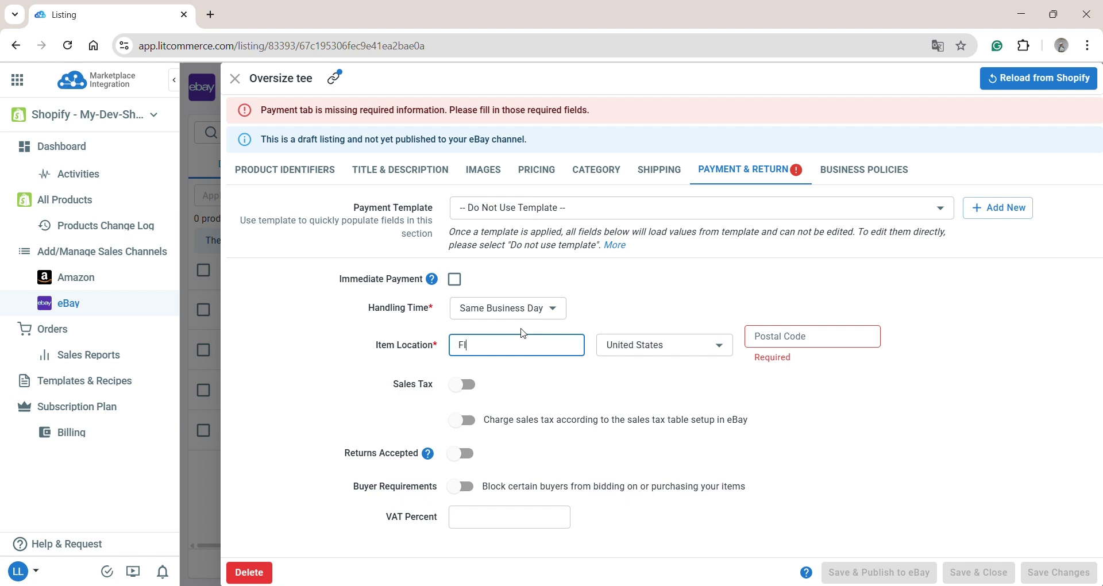
left_click(768, 340)
type("28412")
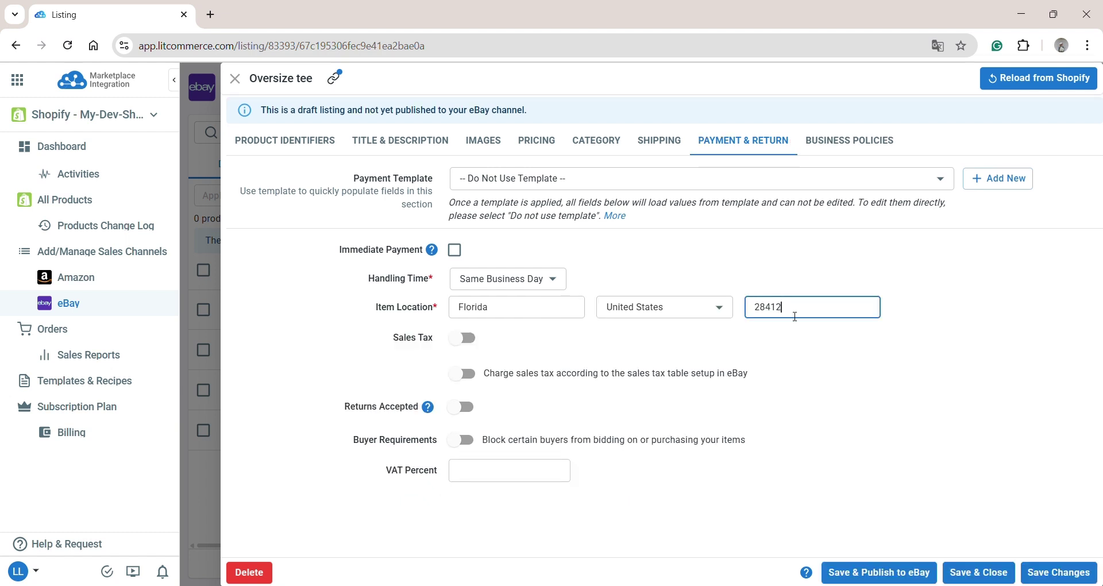
left_click(815, 446)
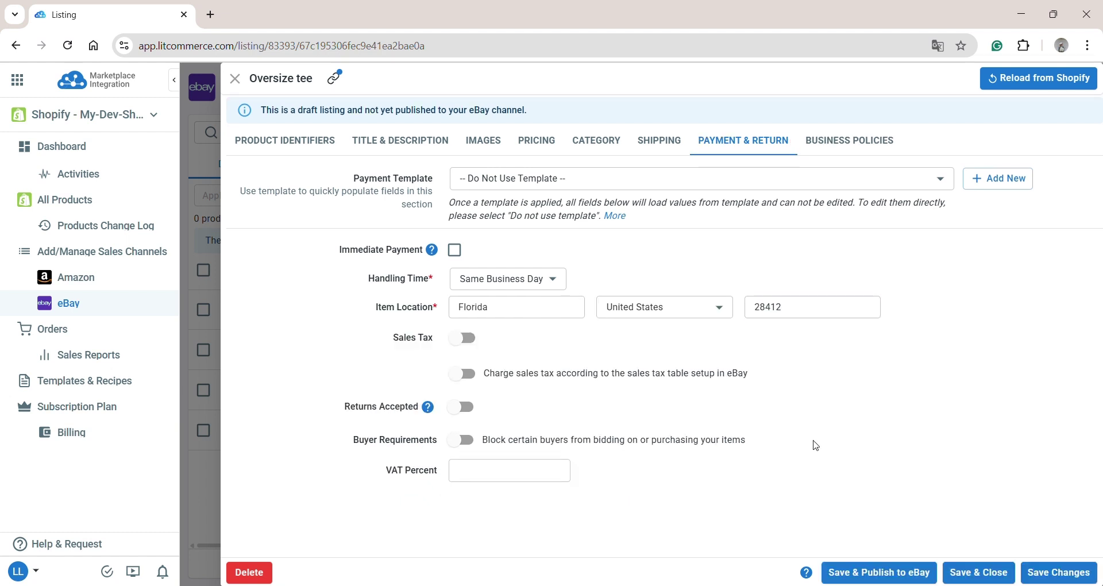
left_click(845, 575)
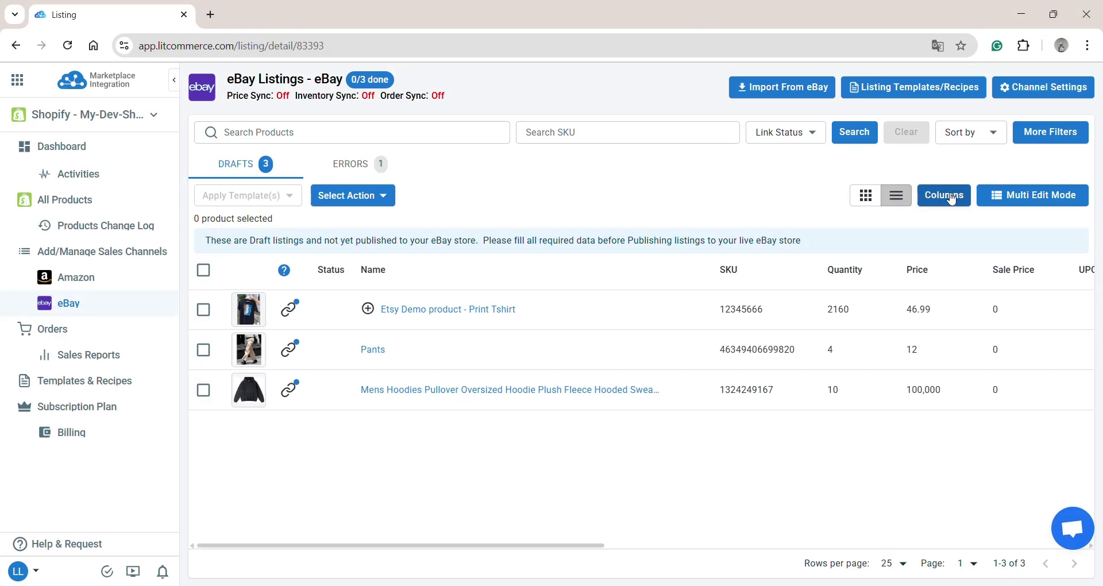
- In Multi Edit Mode, set the Mens Hoodies draft's primary category to the Boxing, Martial Arts & MMA Hoodies & Sweatshirts result for tshirt, and save
left_click(1031, 196)
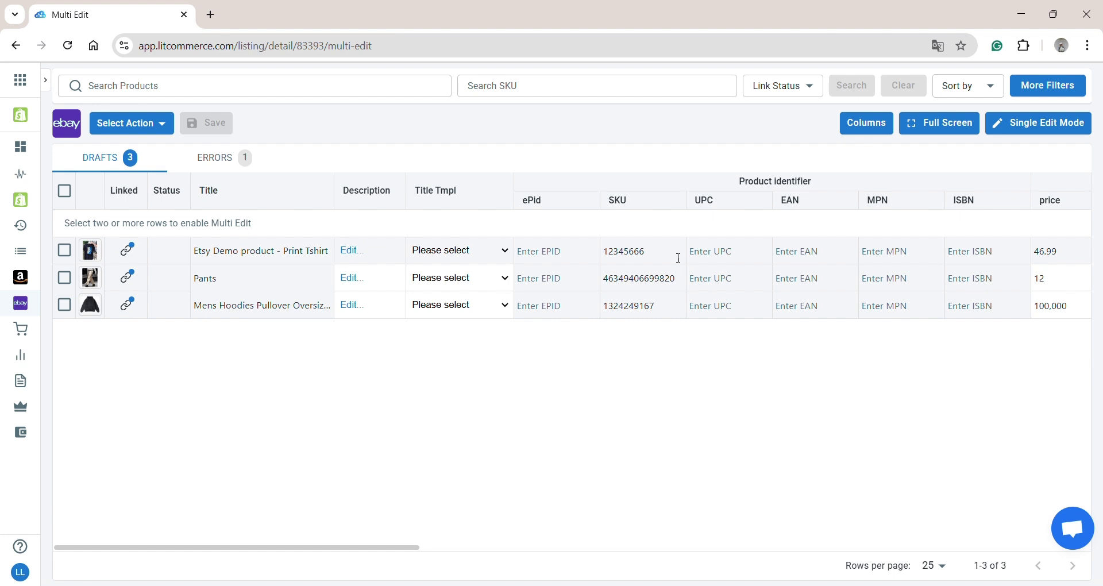
scroll(679, 258, "right", 10)
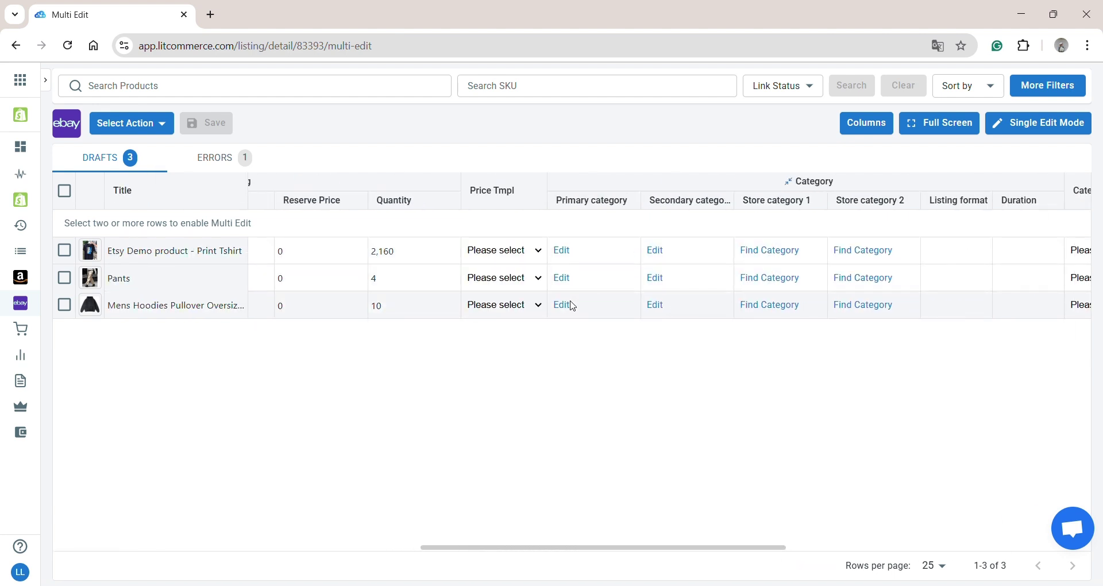
left_click(573, 306)
left_click(486, 336)
type("tshi")
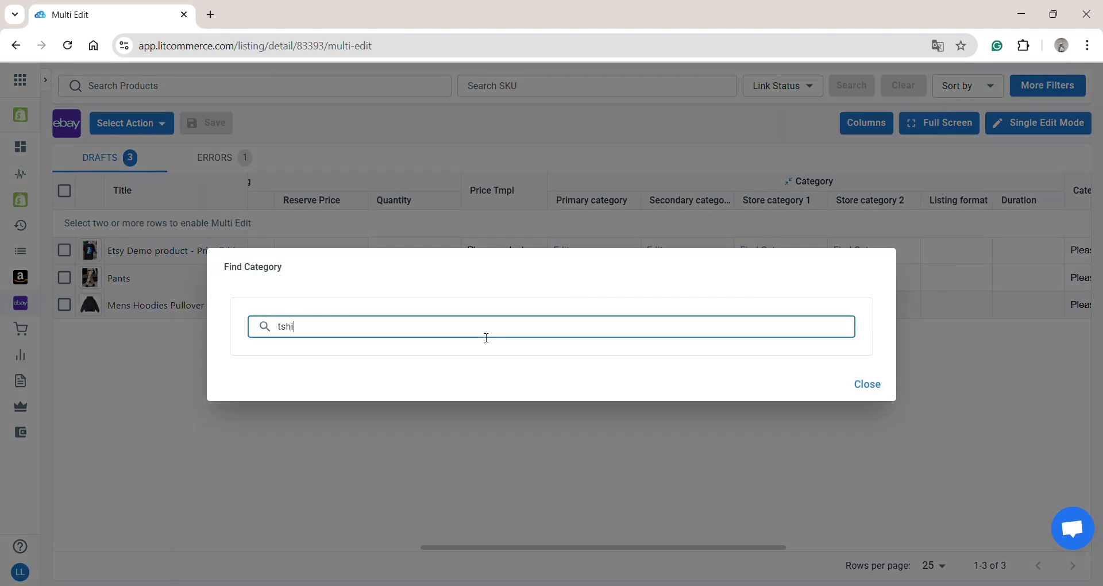
type("rt")
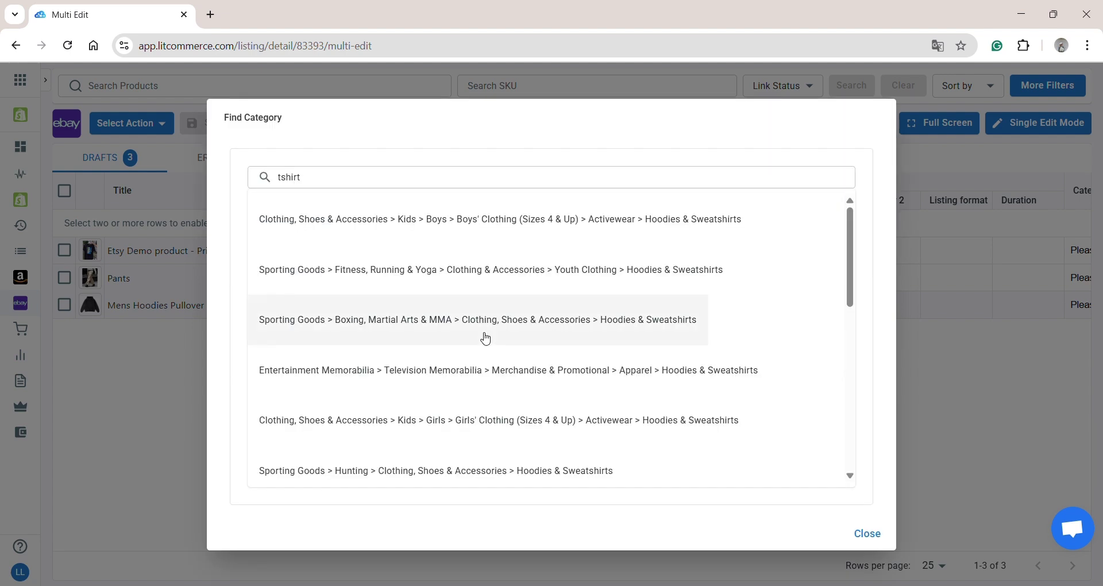
left_click(486, 337)
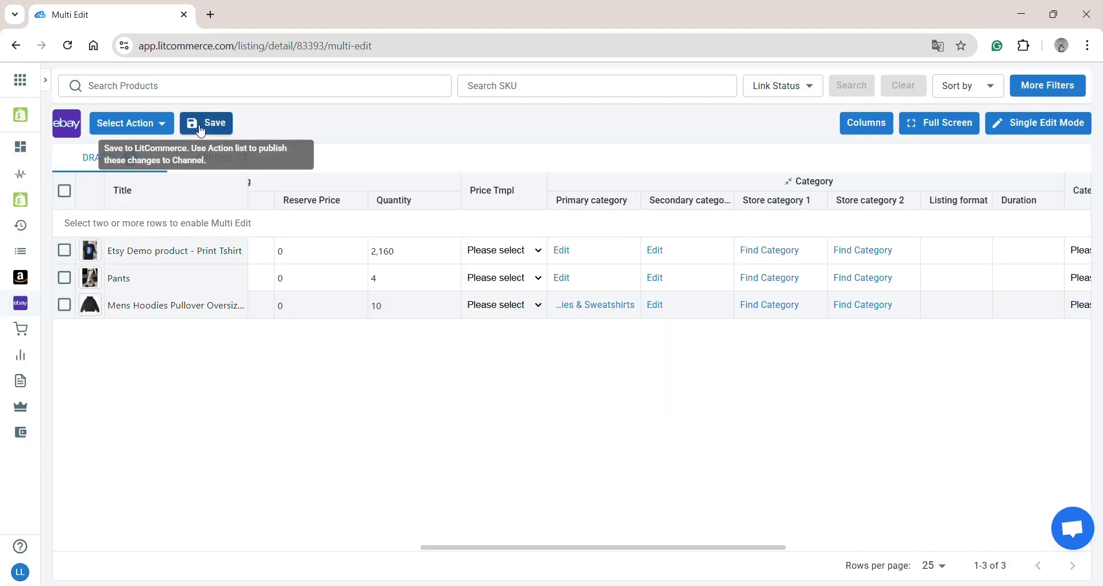
left_click(222, 124)
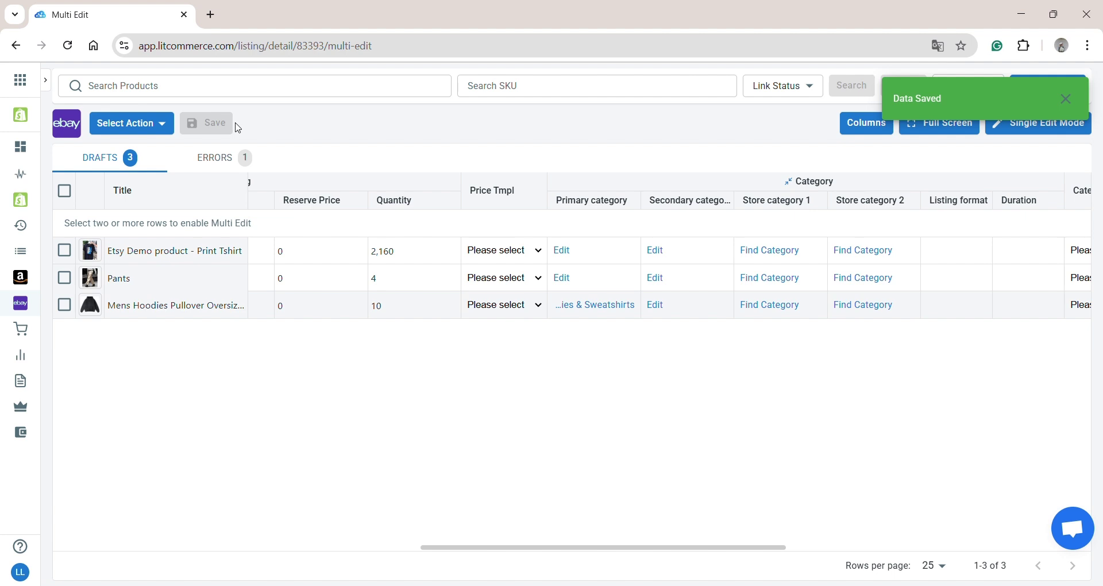
- Publish all three draft listings to eBay in bulk, and return to Single Edit Mode
left_click(76, 193)
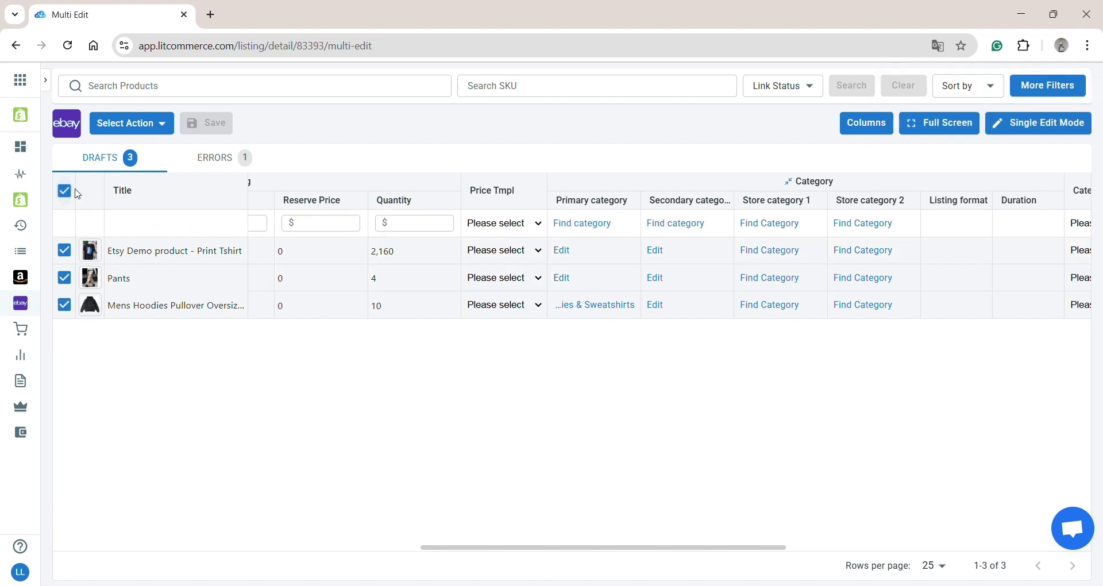
left_click(161, 119)
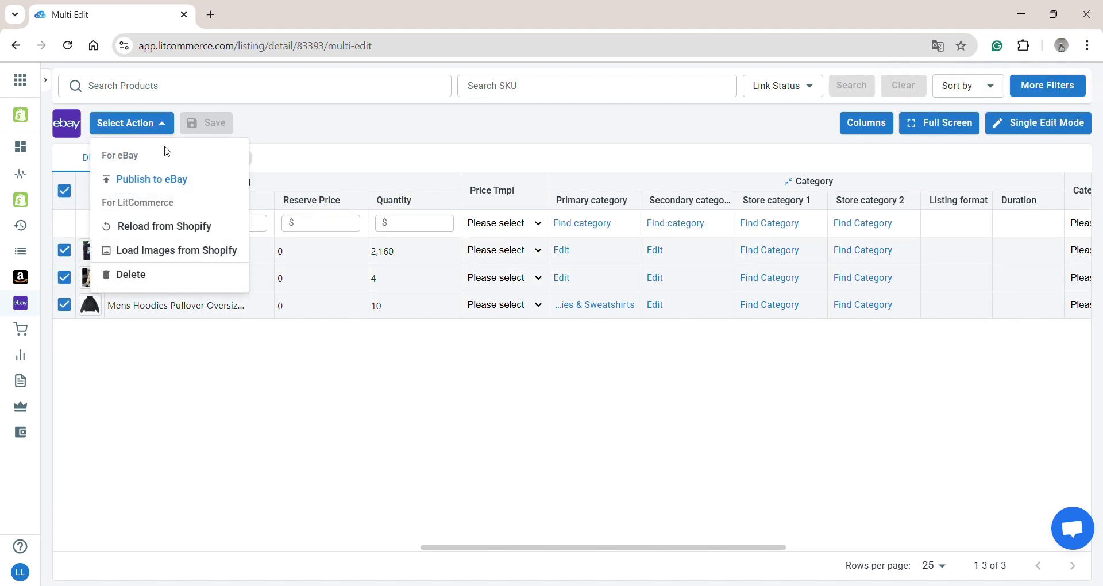
left_click(171, 181)
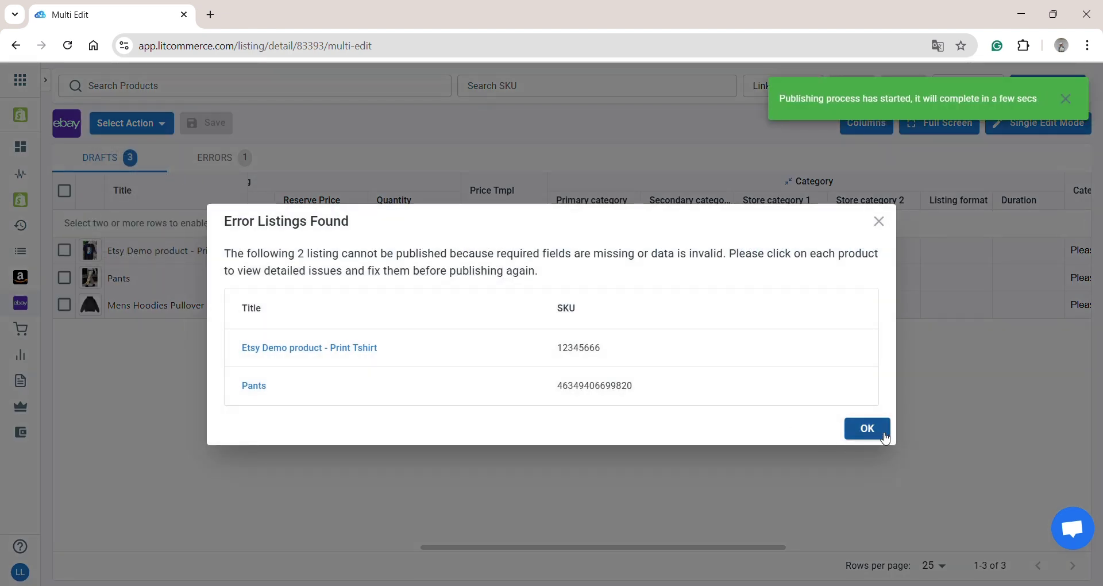
left_click(867, 428)
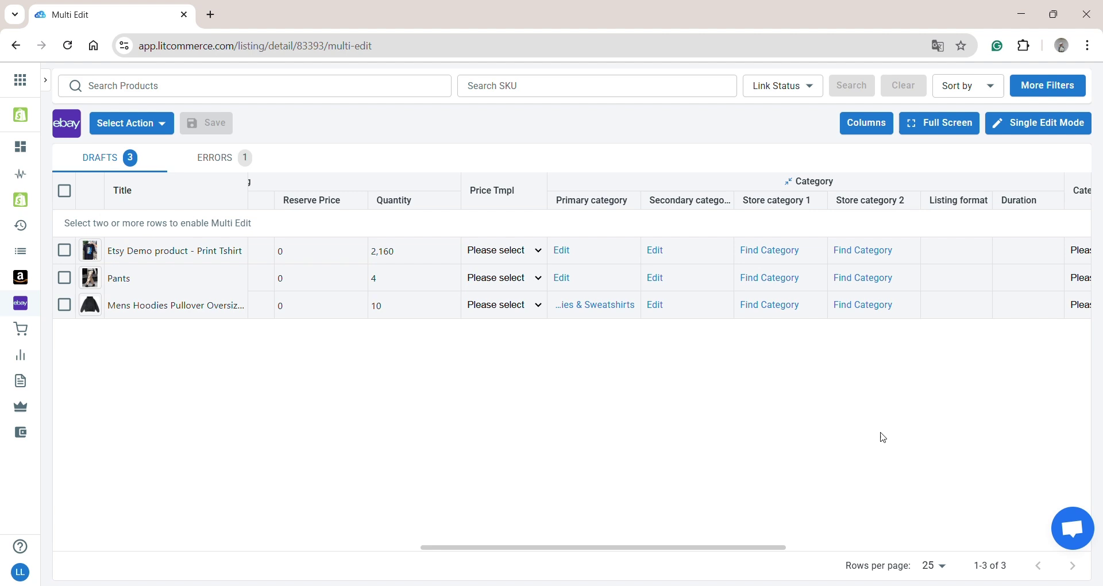
left_click(1027, 125)
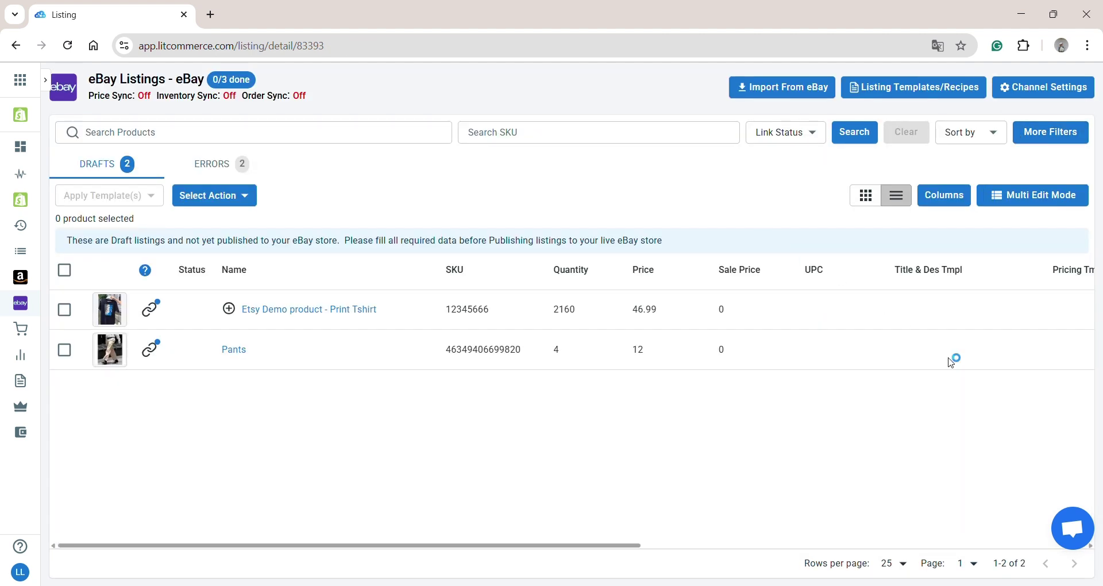
- View the options for importing listings from eBay, and return to the eBay listings
left_click(796, 92)
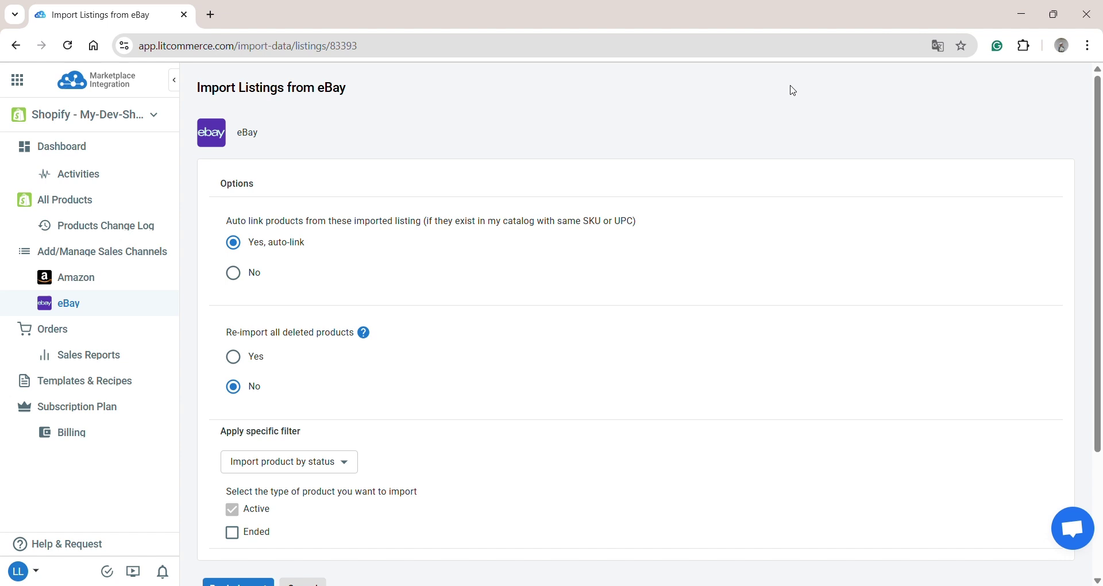
key("alt+Left")
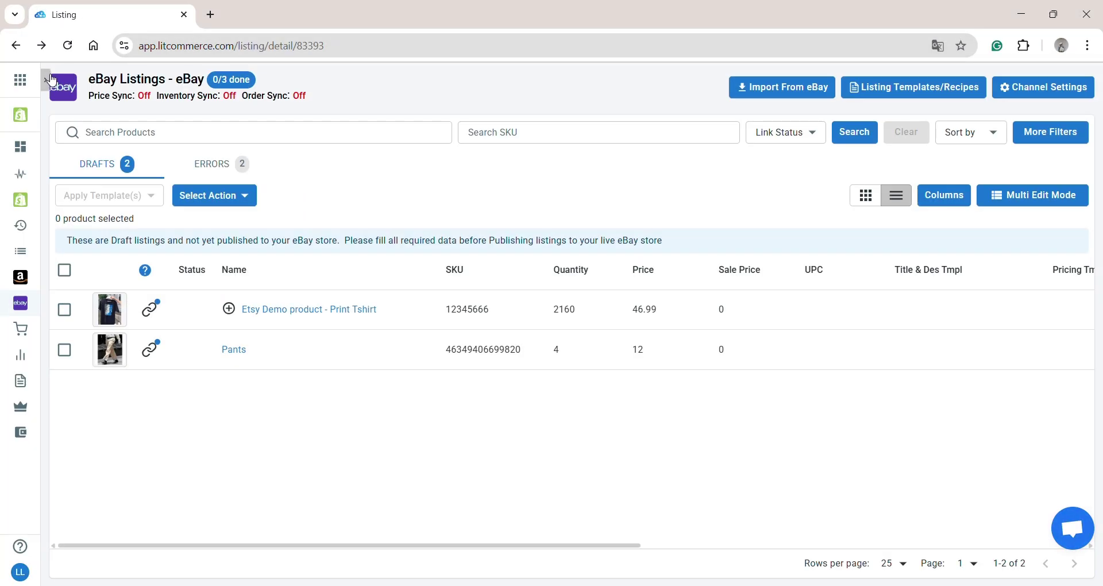
- Start a new eBay category template named Tshirt in Templates & Recipes, with advanced options enabled
left_click(49, 82)
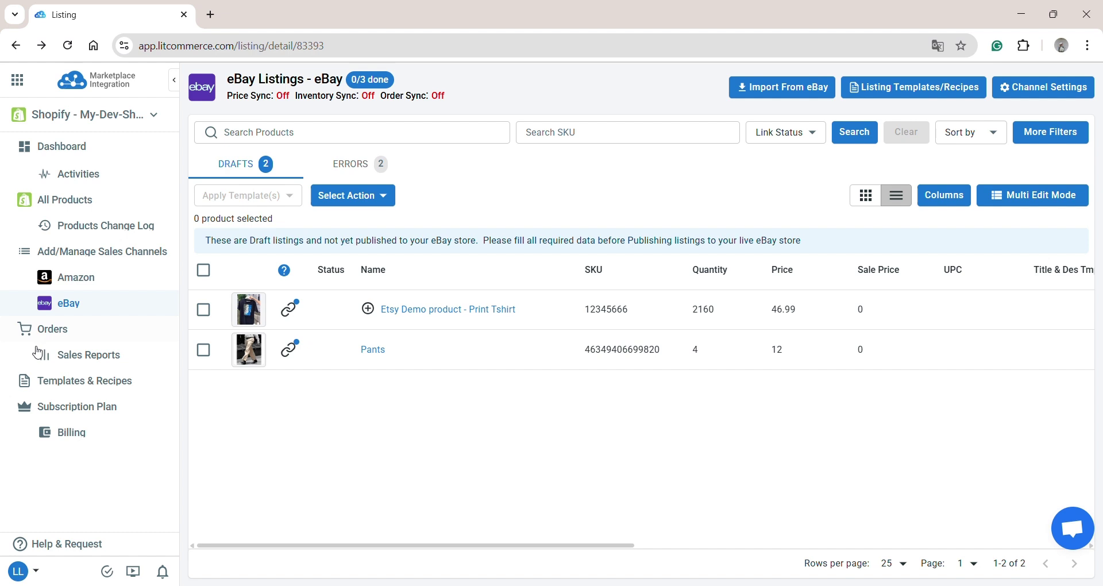
left_click(51, 378)
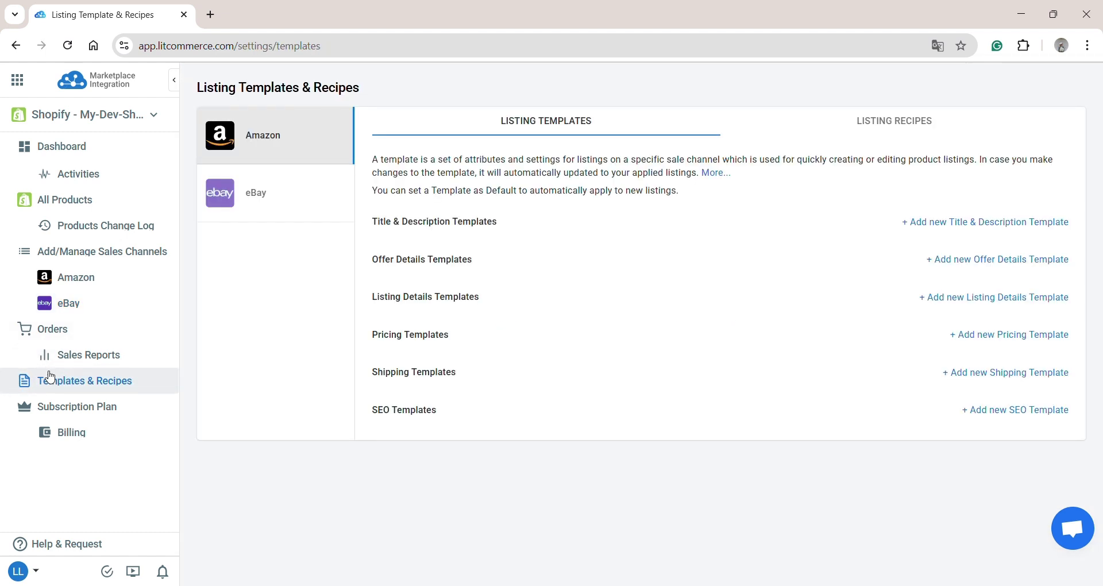
left_click(254, 210)
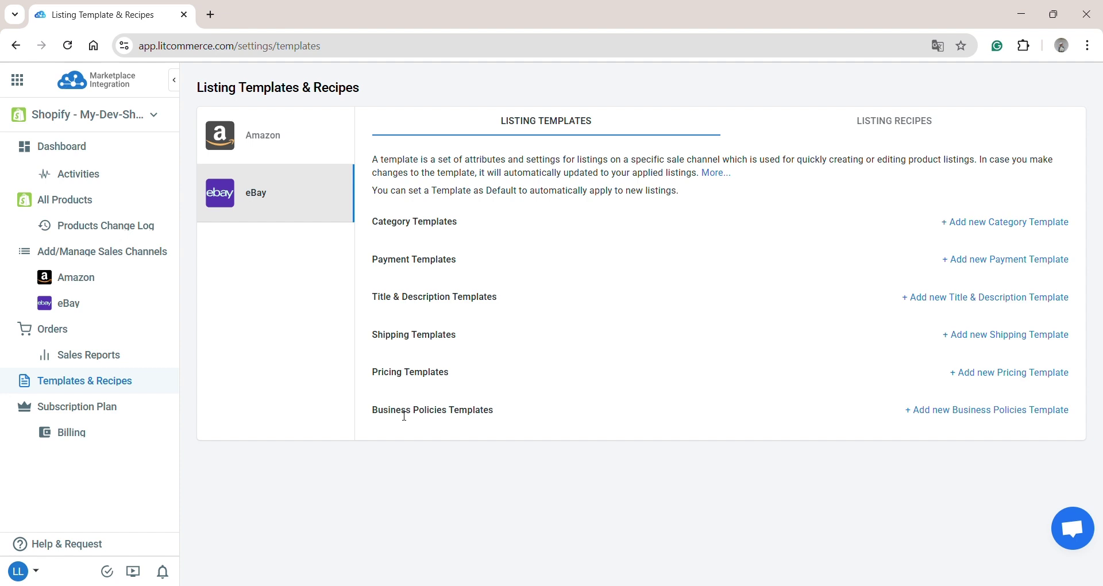
left_click(981, 228)
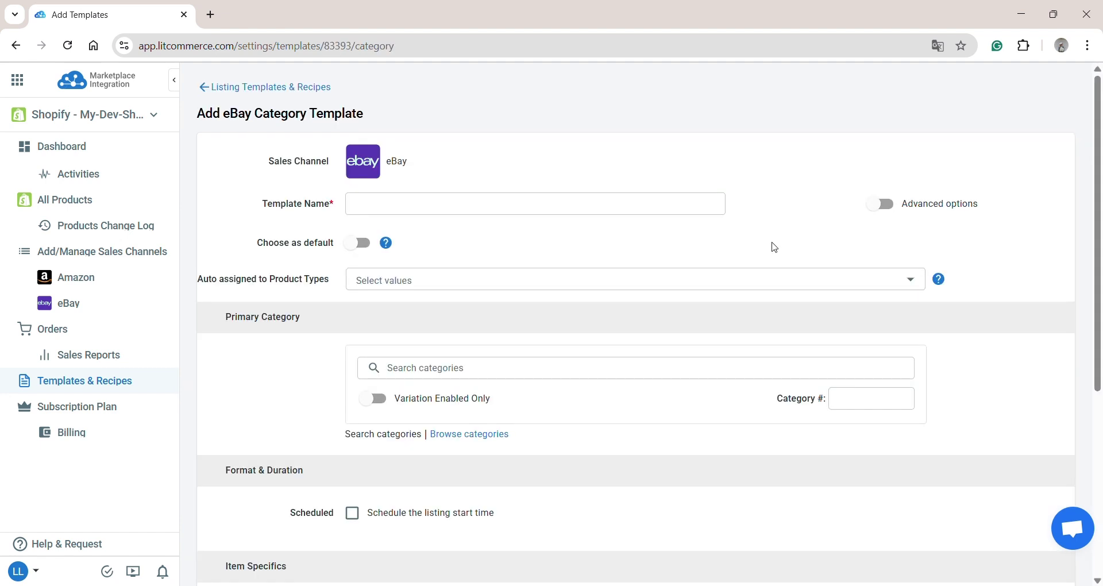
left_click(586, 216)
type("Tshirt")
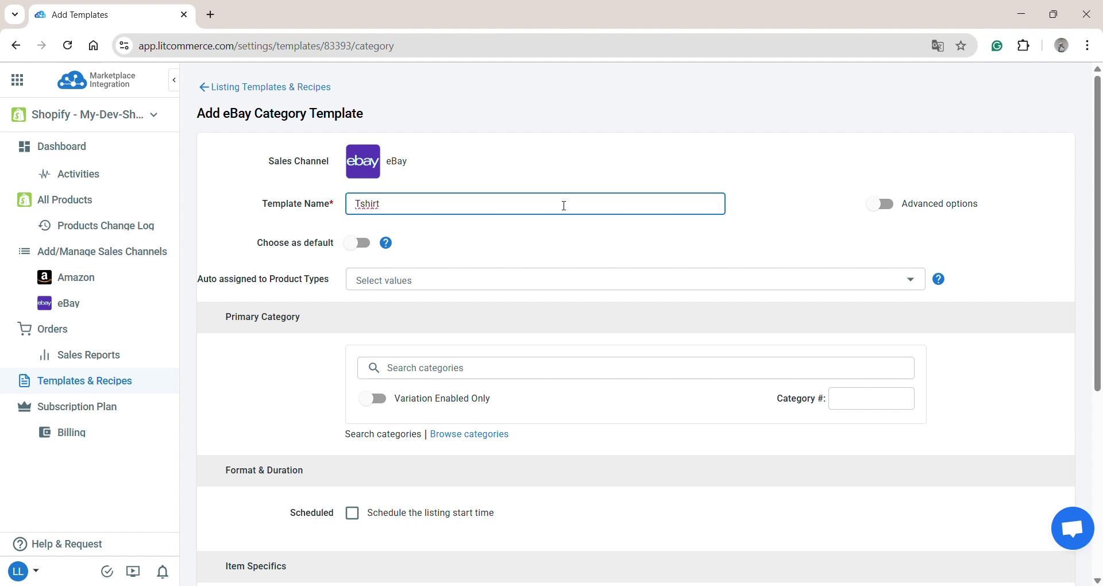
left_click(894, 207)
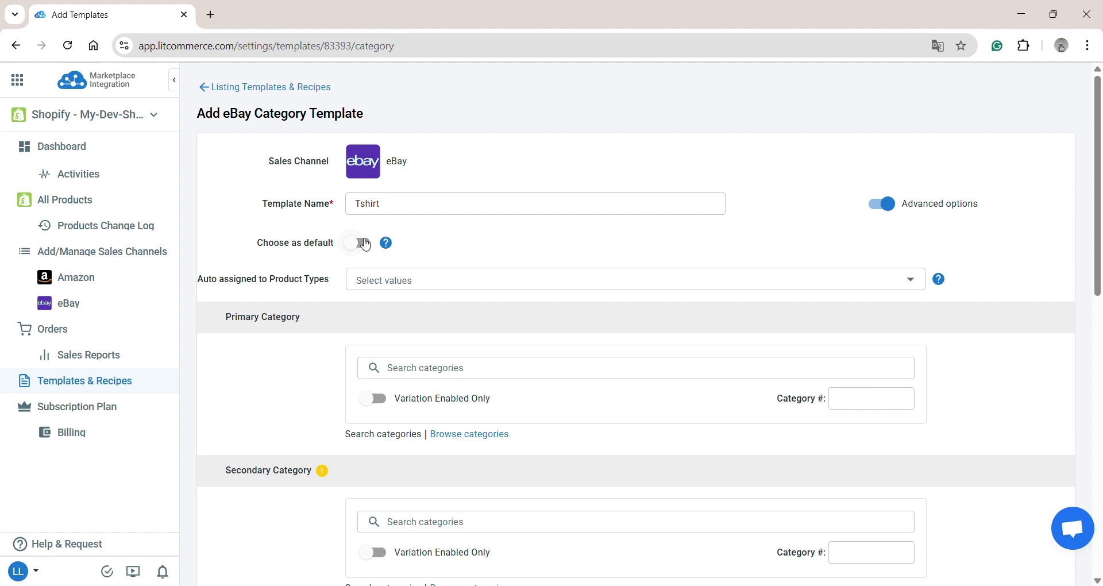
- Search tshirt for the template's primary category and choose Sporting Goods > Boxing, Martial Arts & MMA > Clothing, Shoes & Accessories > Hoodies & Sweatshirts
left_click(405, 368)
type("t")
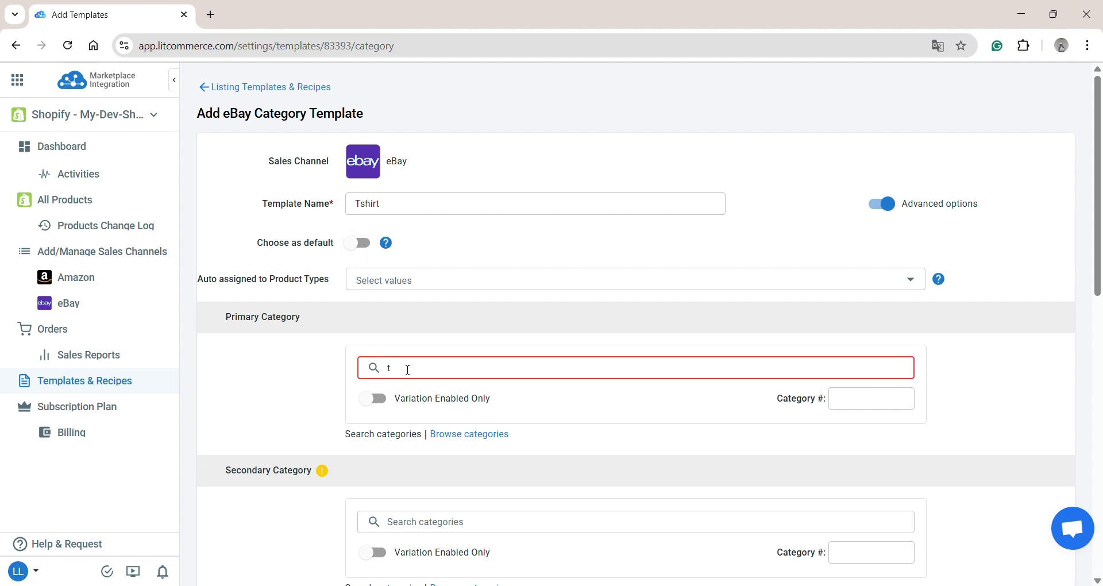
type("shirt")
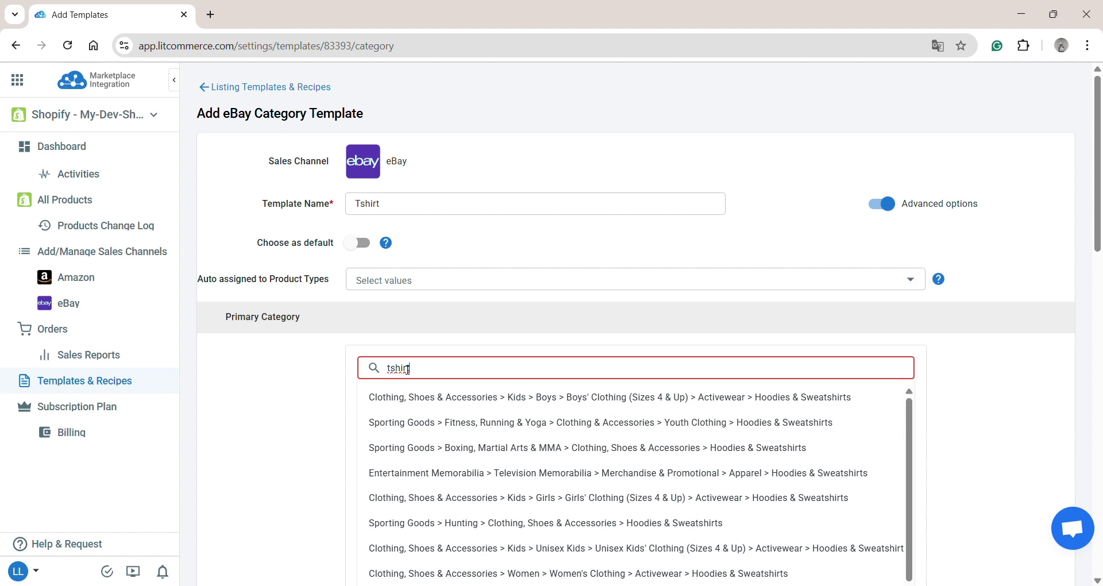
left_click(419, 448)
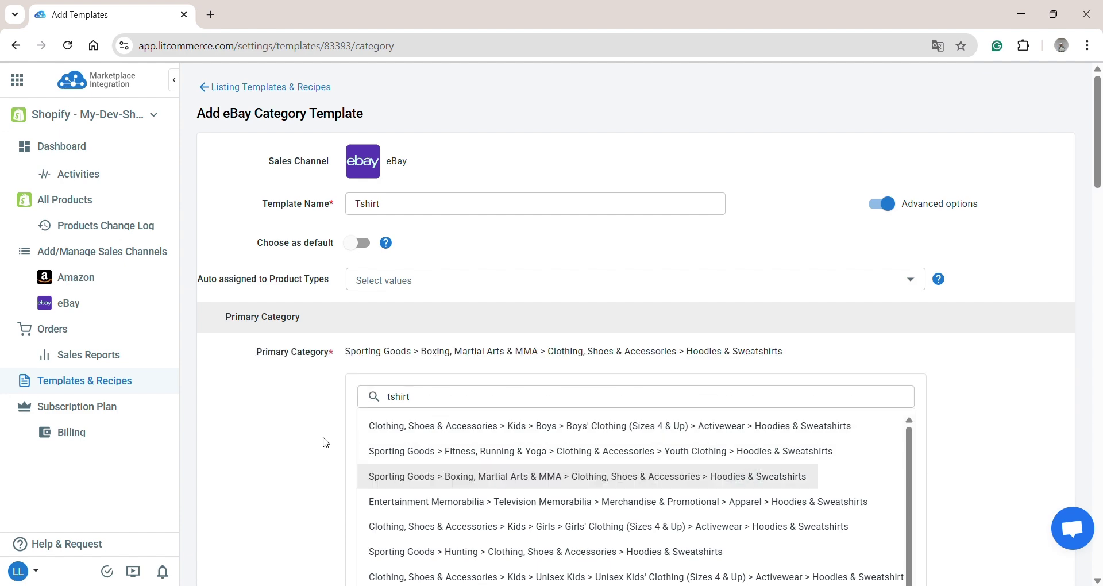
- Select the condition option for new items in the Tshirt category template
scroll(325, 436, "down", 14)
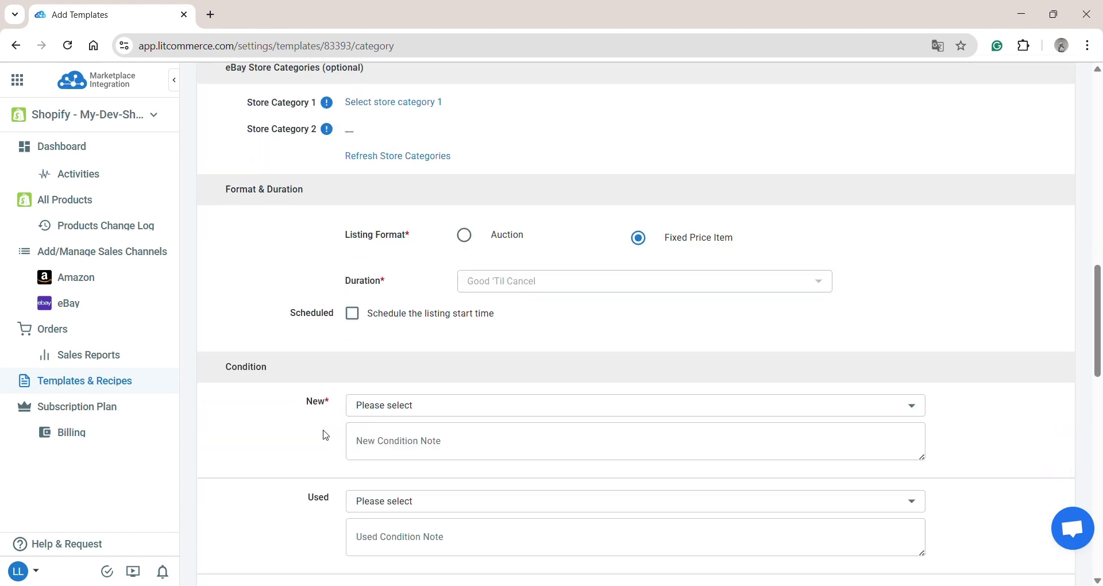
left_click(390, 405)
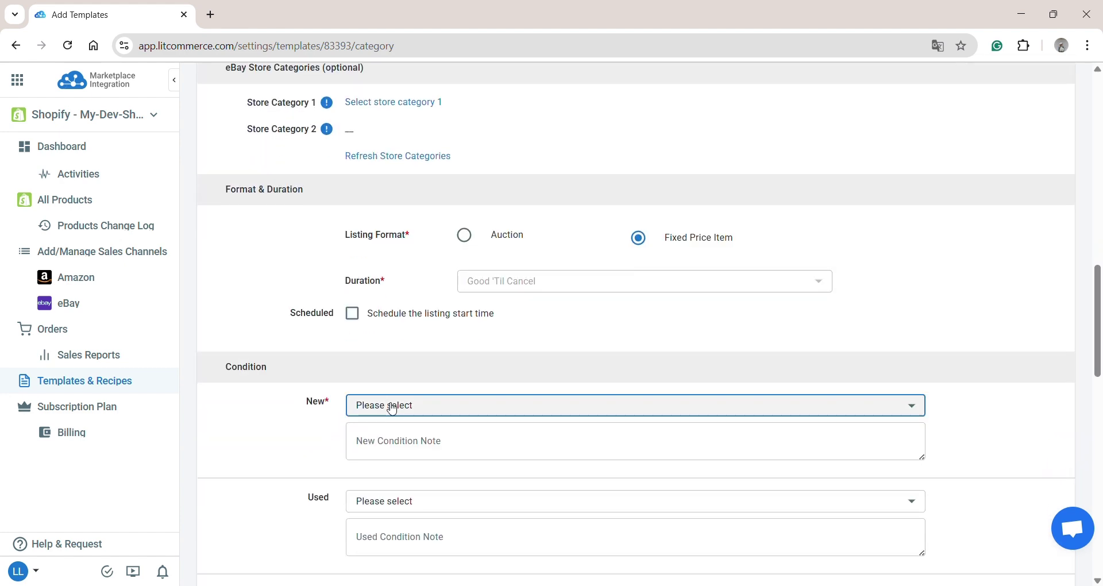
left_click(394, 496)
scroll(284, 515, "down", 10)
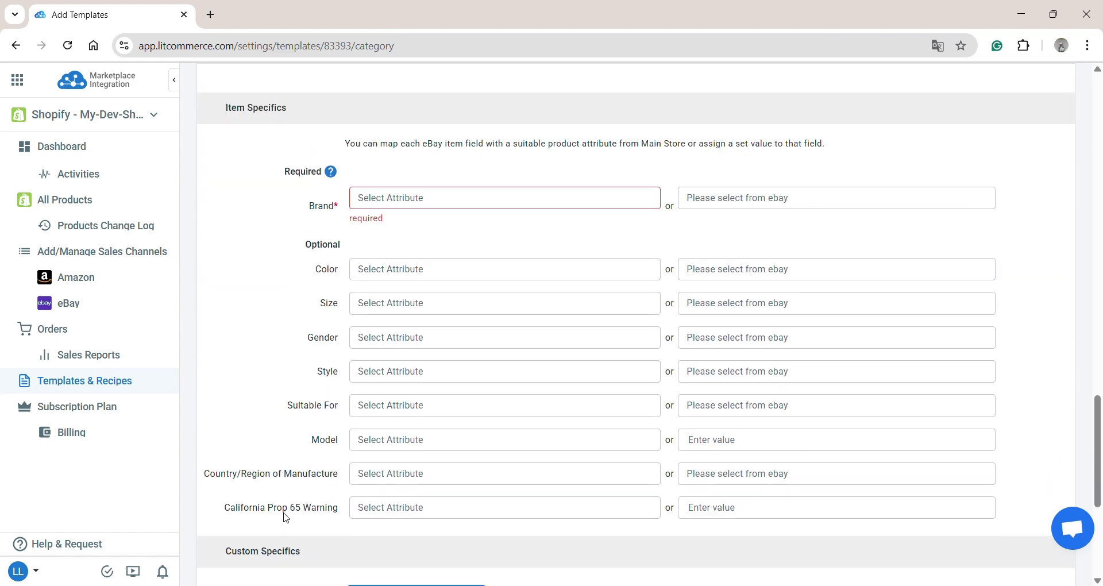
- Map the item specifics to main store attributes: Brand to Vendor, Color to color, and Size to size
left_click(428, 196)
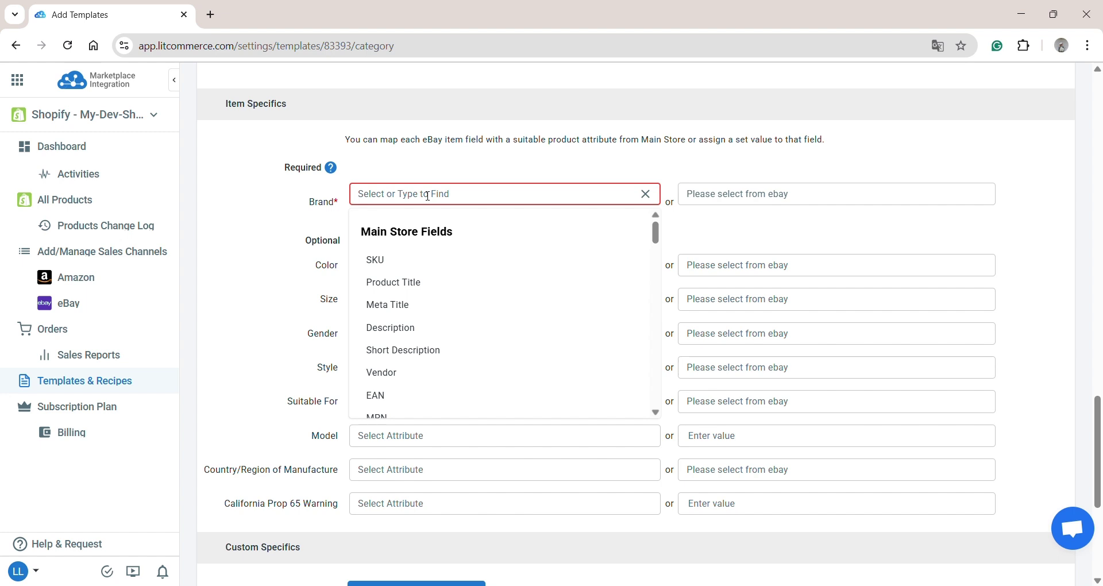
left_click(406, 372)
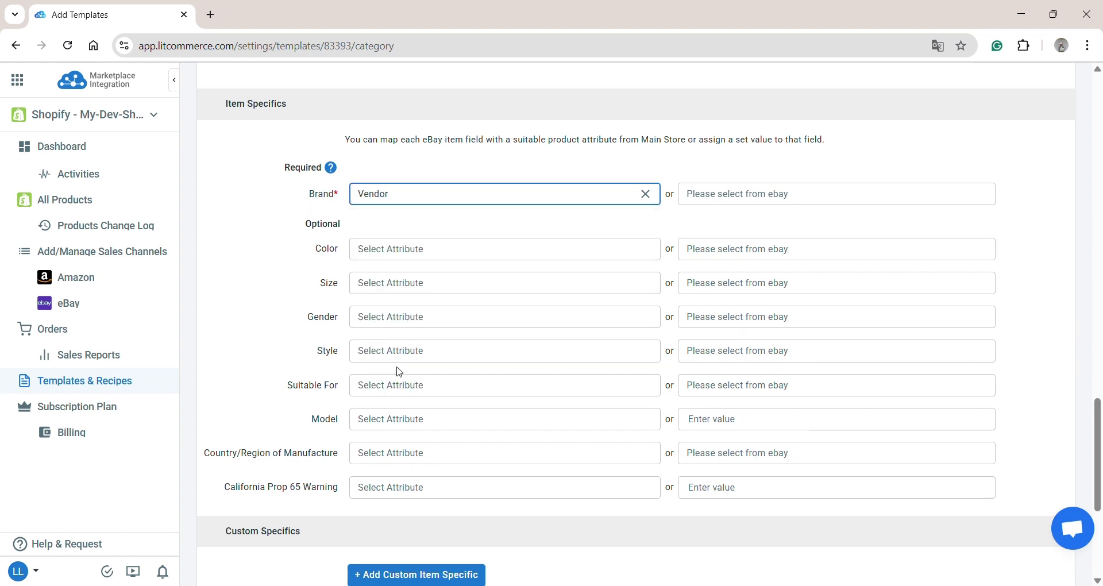
left_click(410, 252)
type("colo")
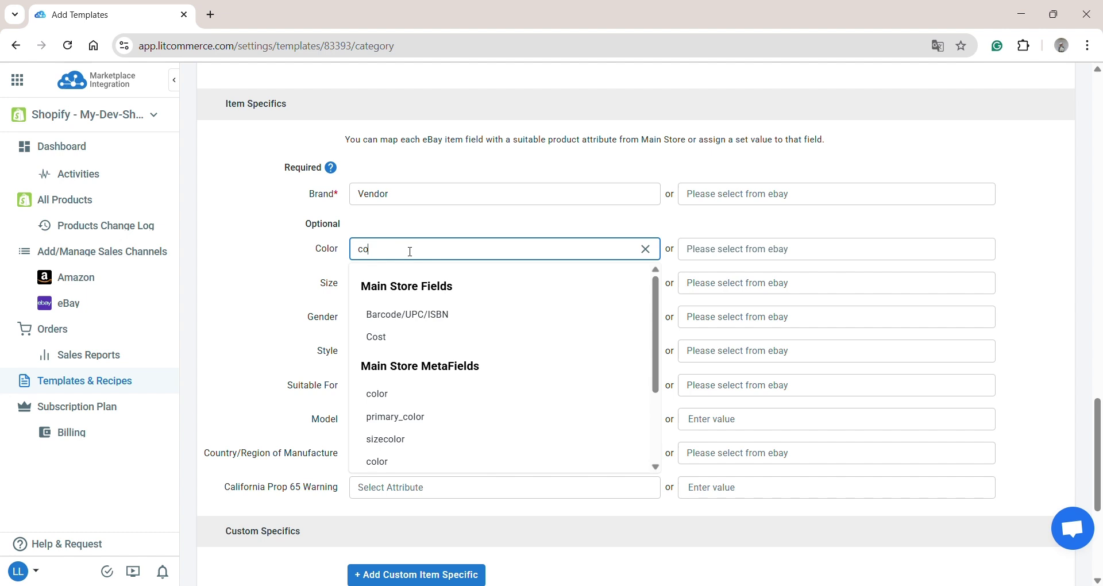
left_click(392, 313)
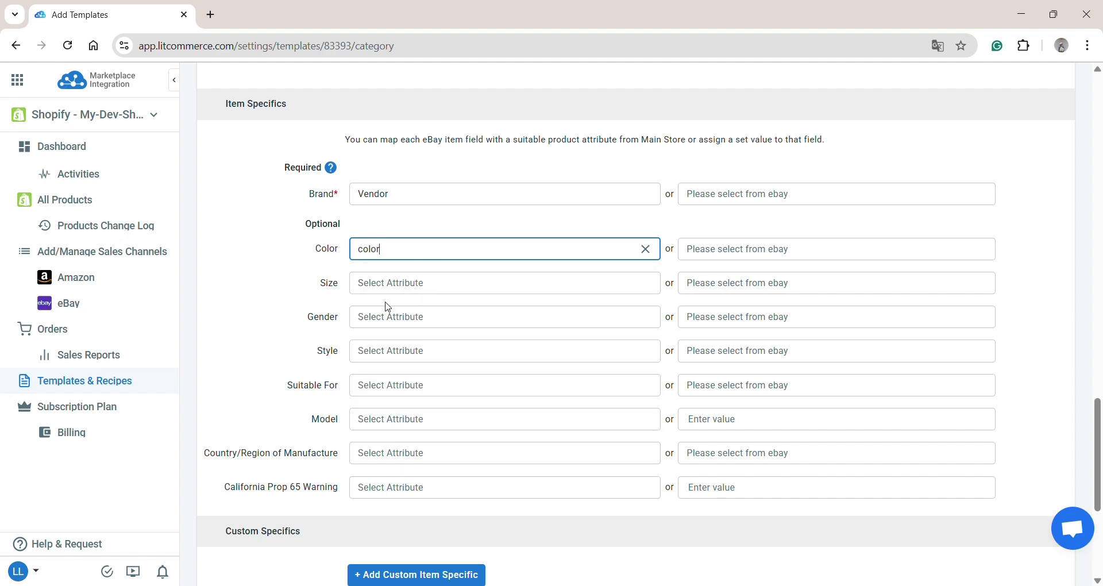
left_click(390, 293)
type("si")
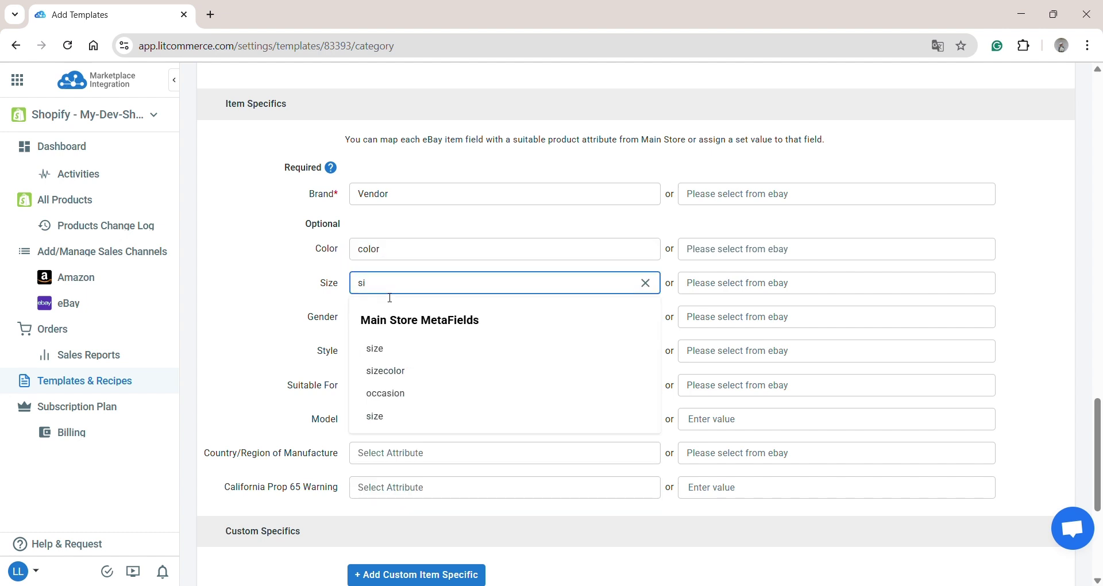
left_click(394, 349)
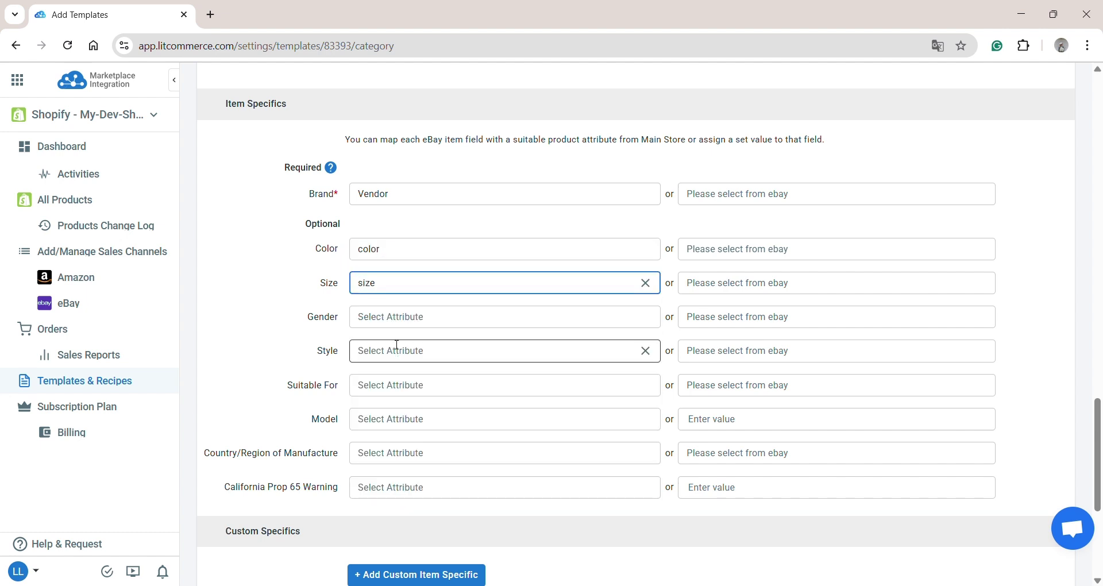
- Set the Gender item specific to the eBay value Men, and save the Tshirt category template
left_click(746, 319)
left_click(702, 346)
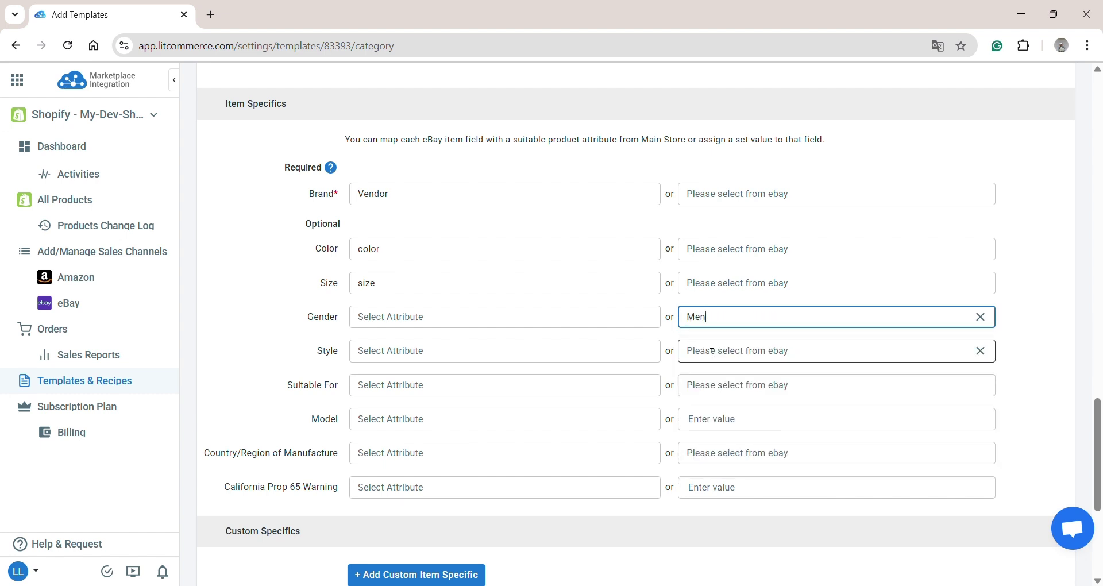
scroll(574, 475, "down", 5)
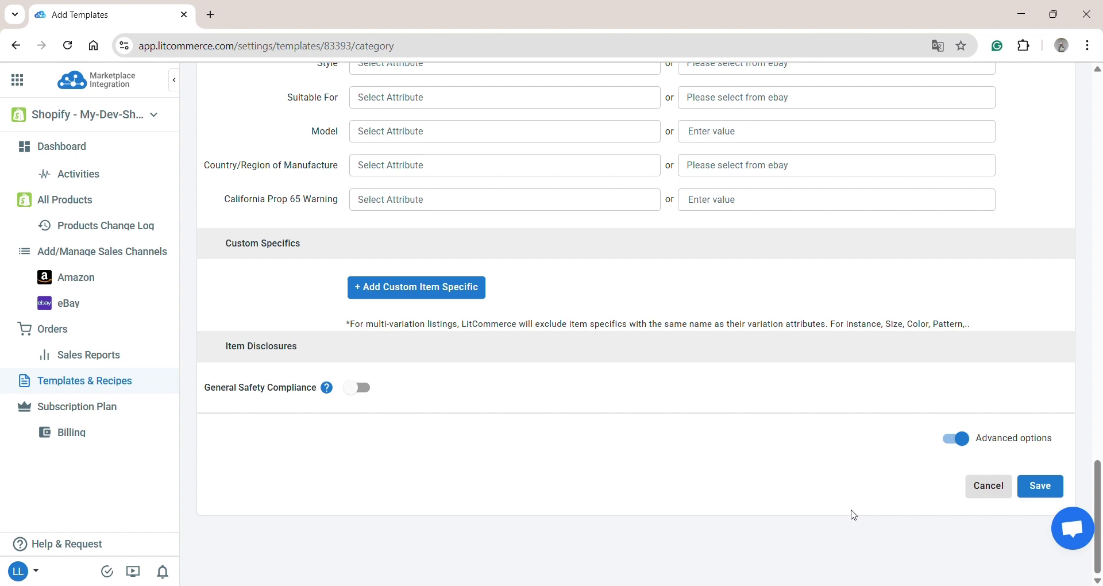
left_click(1046, 486)
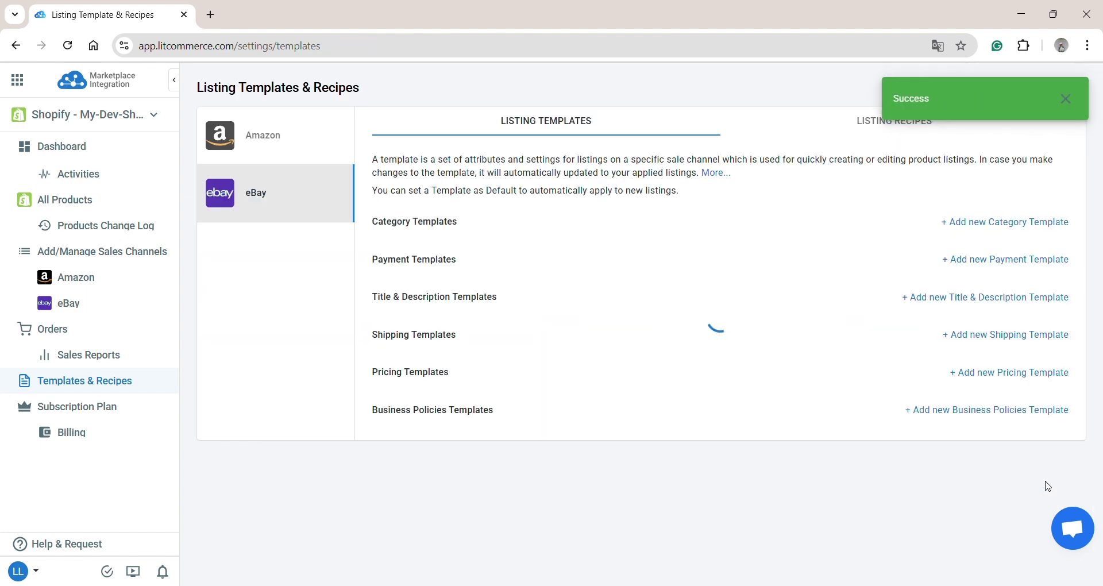
- Apply the Tshirt category template to the Etsy Demo product - Print Tshirt draft in the eBay listings
left_click(96, 302)
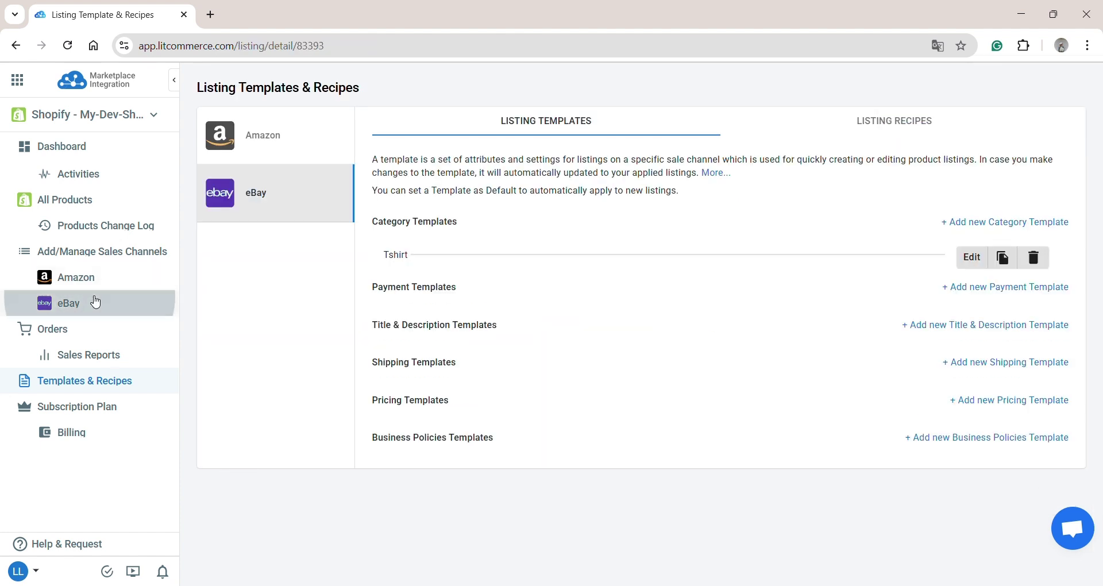
left_click(374, 349)
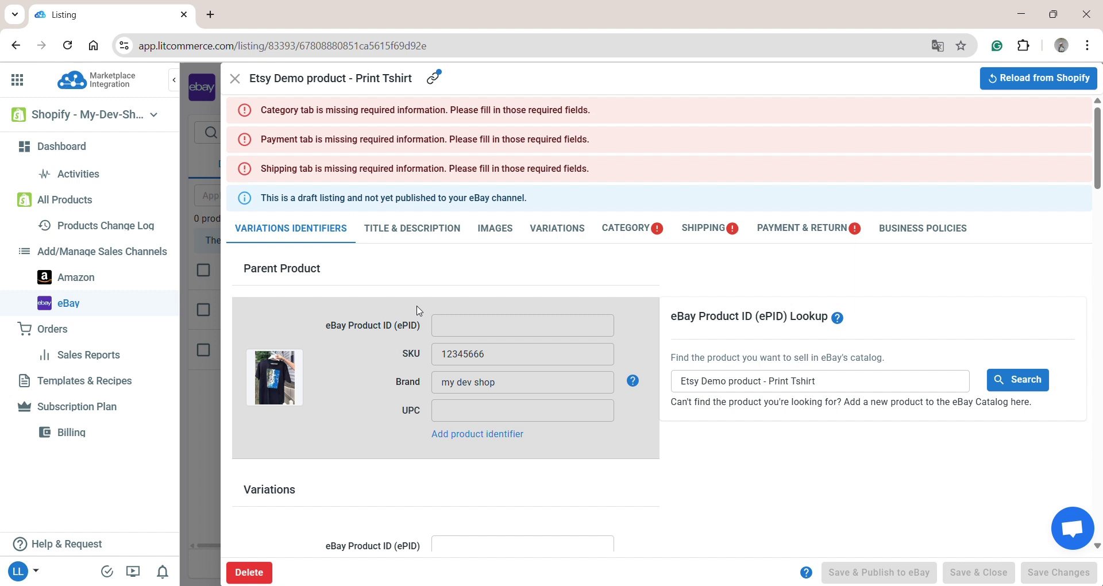
left_click(623, 229)
left_click(598, 262)
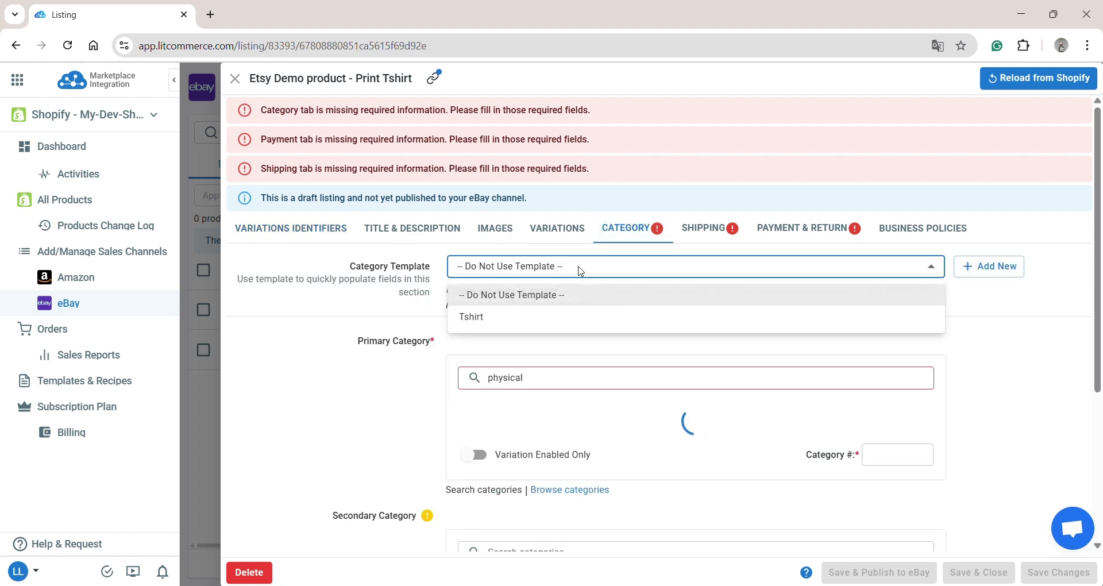
left_click(554, 322)
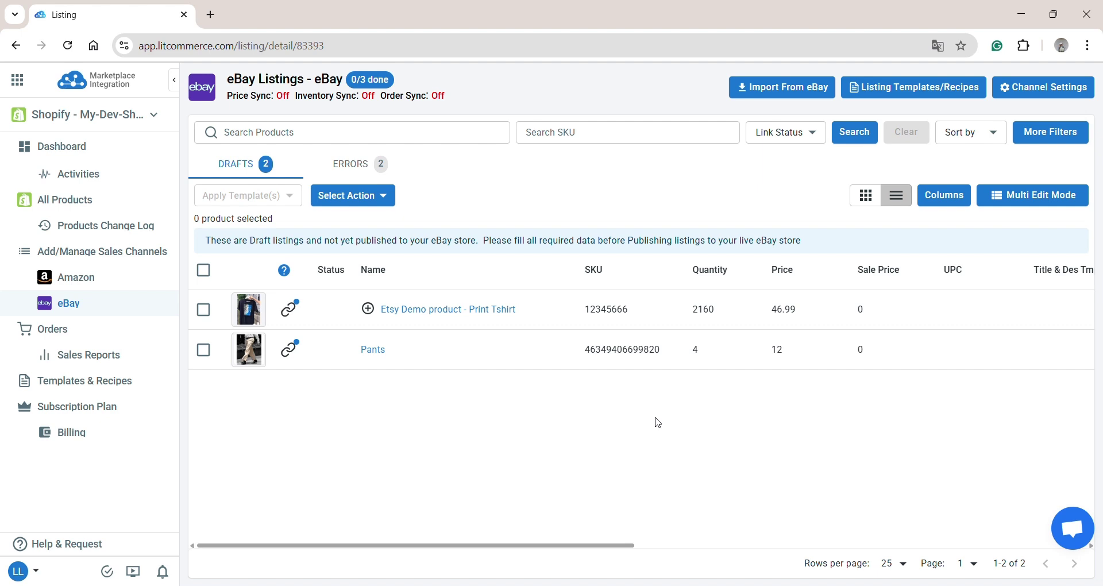
- Open the eBay channel settings and enable Price Sync from the main store
left_click(1060, 87)
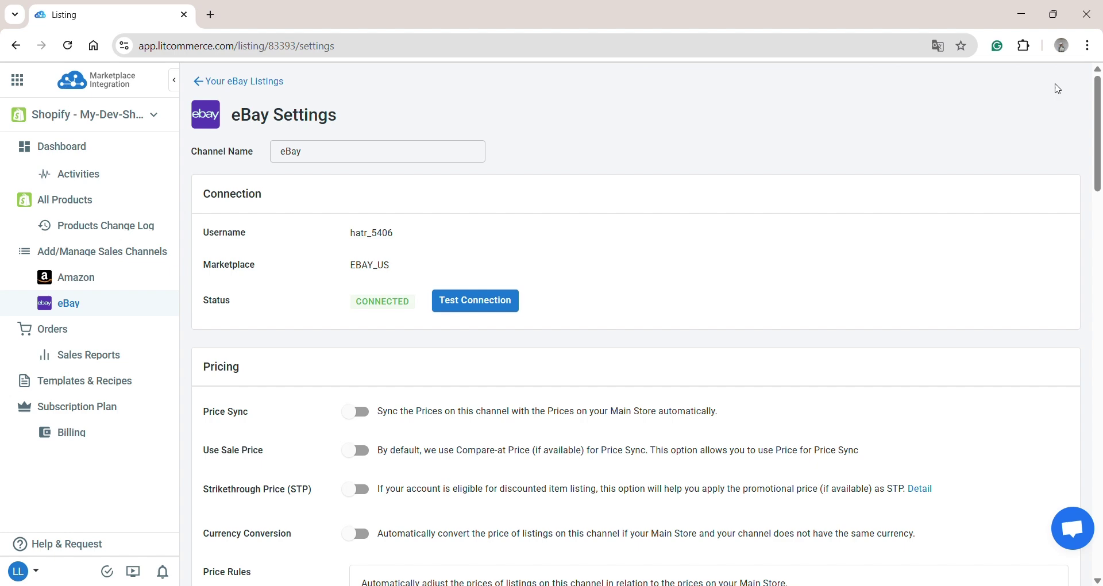
scroll(856, 261, "down", 3)
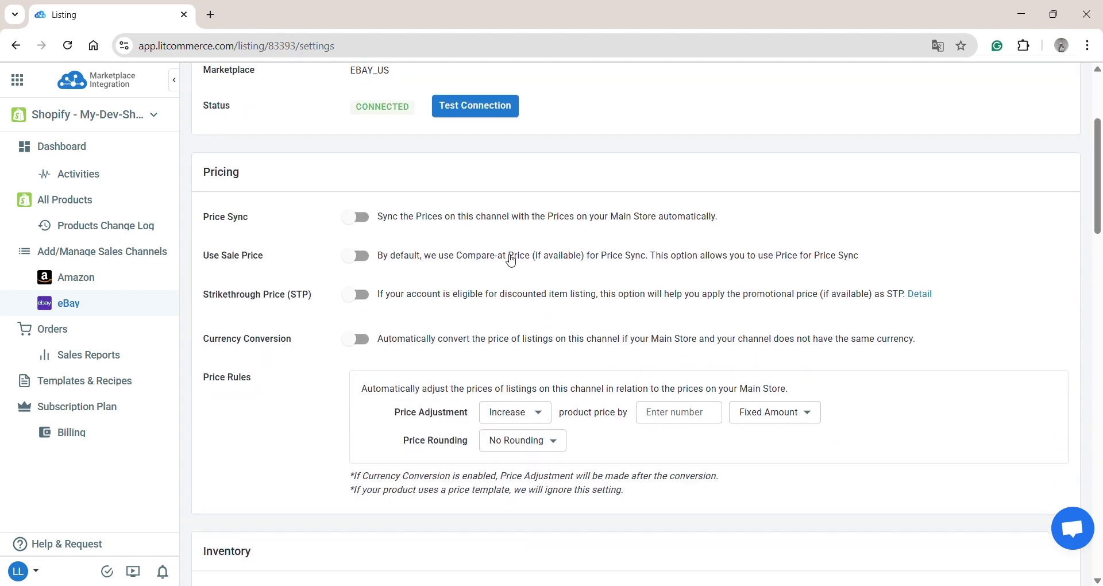
left_click(359, 216)
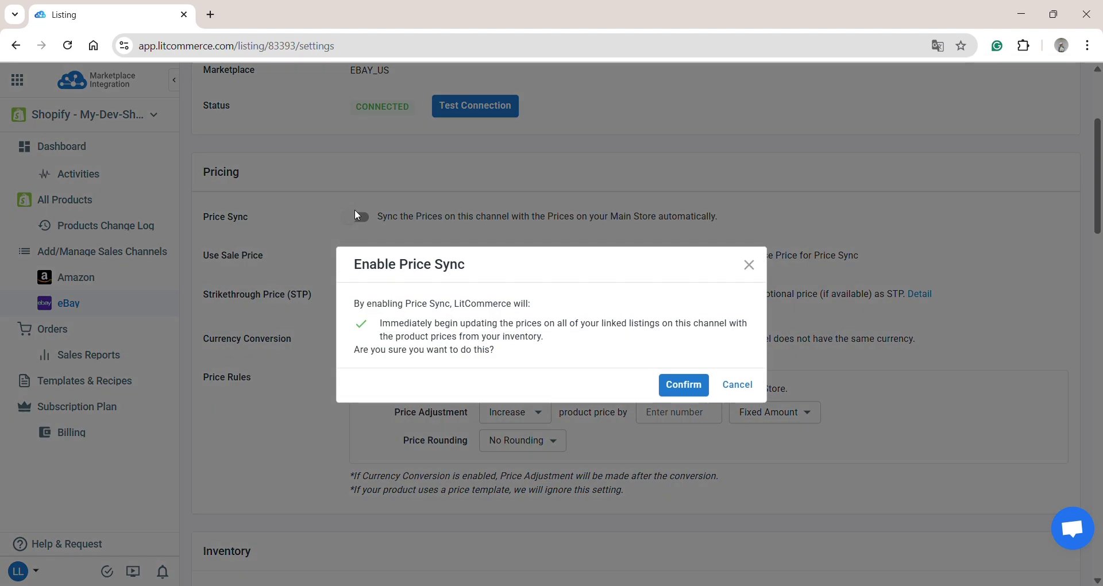
left_click(701, 386)
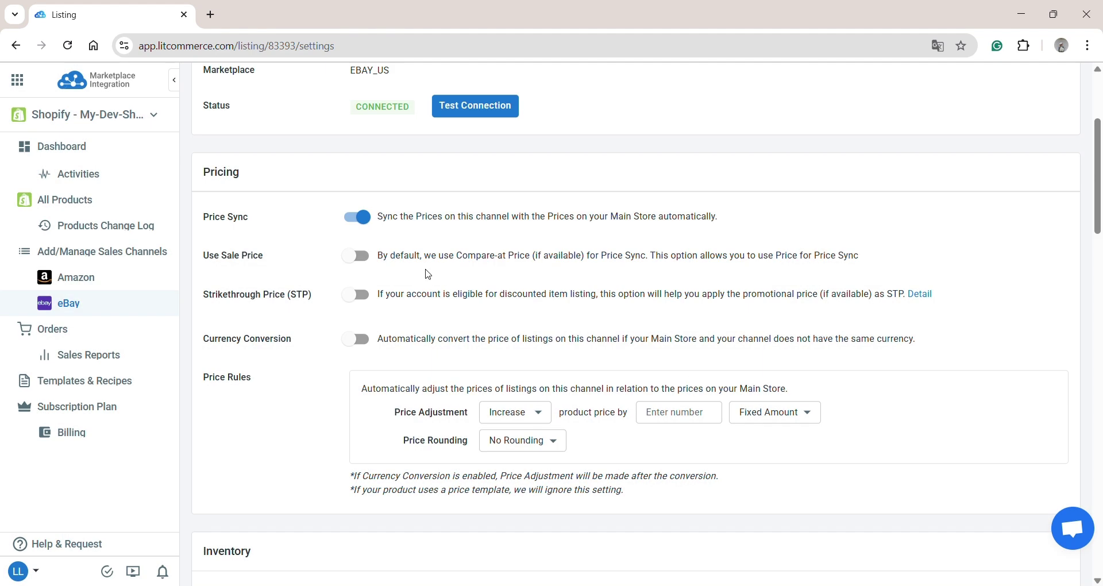
- Enable Strikethrough Price and set the price adjustment to increase product prices by a fixed amount of 2
left_click(363, 298)
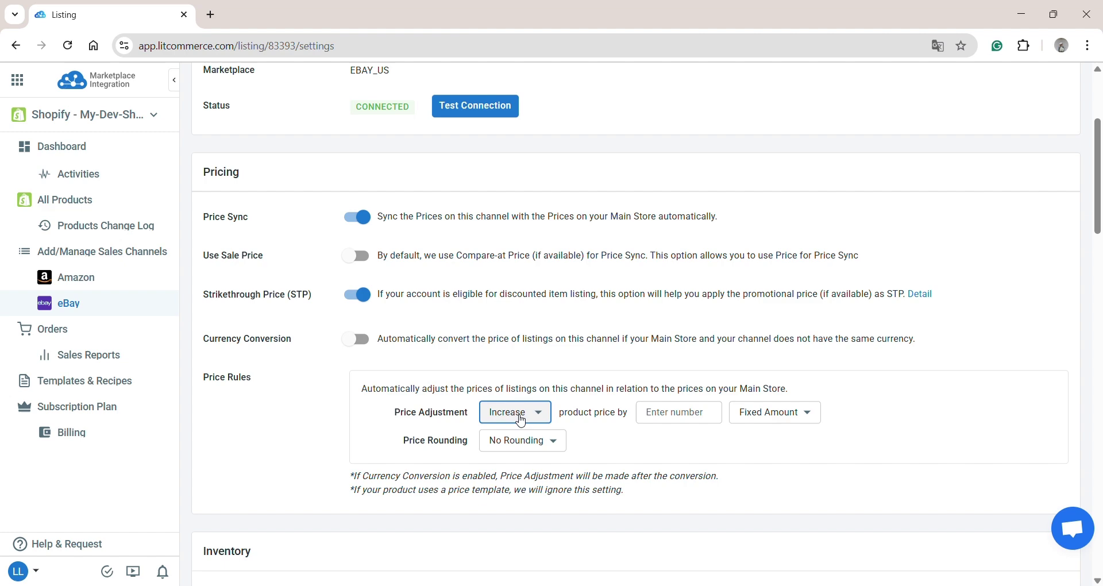
left_click(673, 421)
type("2")
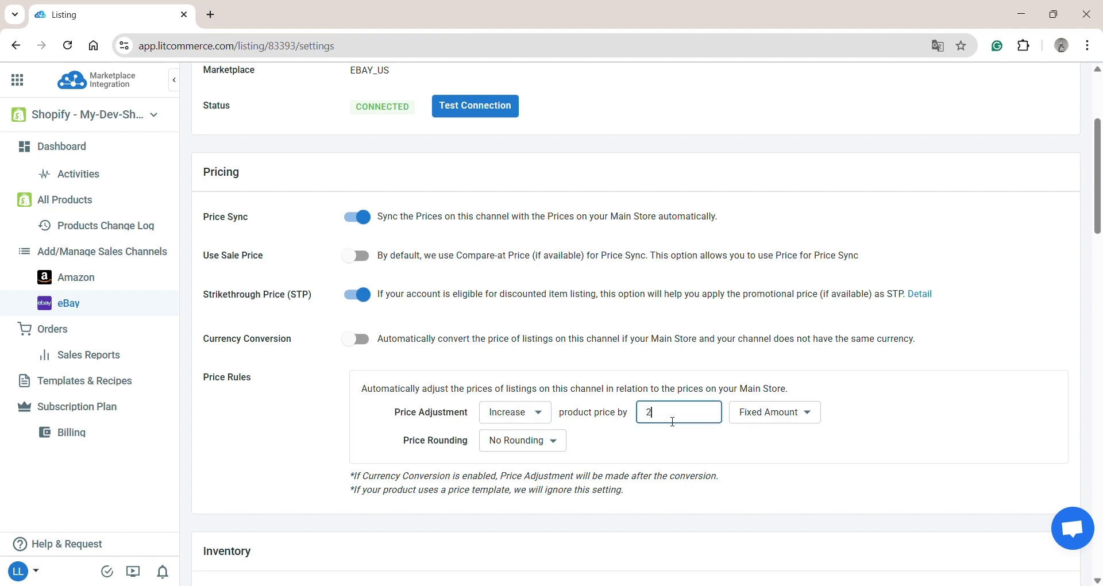
- Enable Inventory Sync for the eBay channel, acknowledging that some linked listings may be ended
scroll(672, 421, "down", 5)
scroll(669, 421, "down", 3)
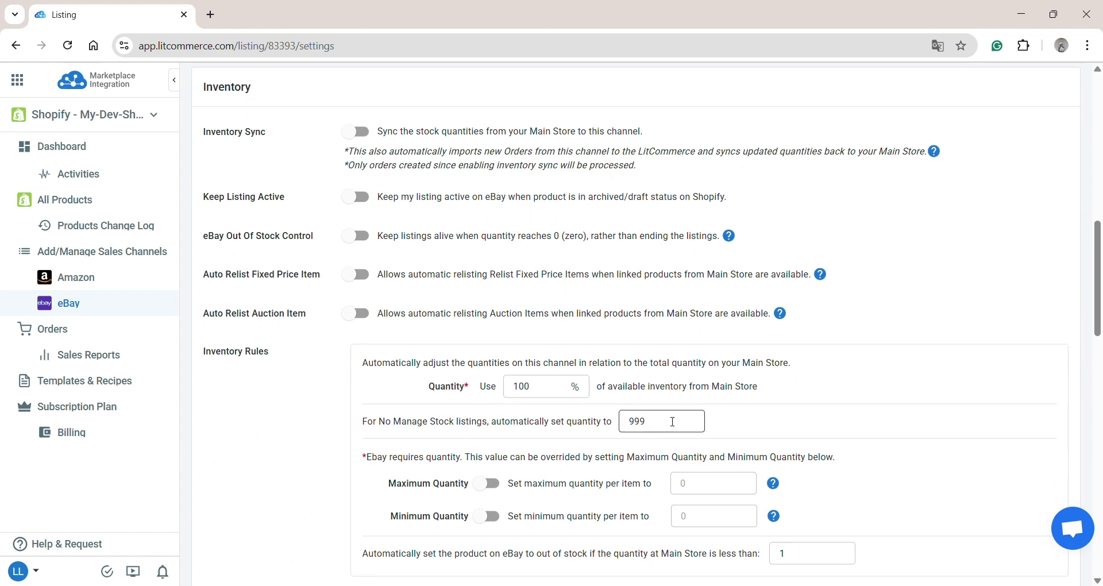
left_click(360, 133)
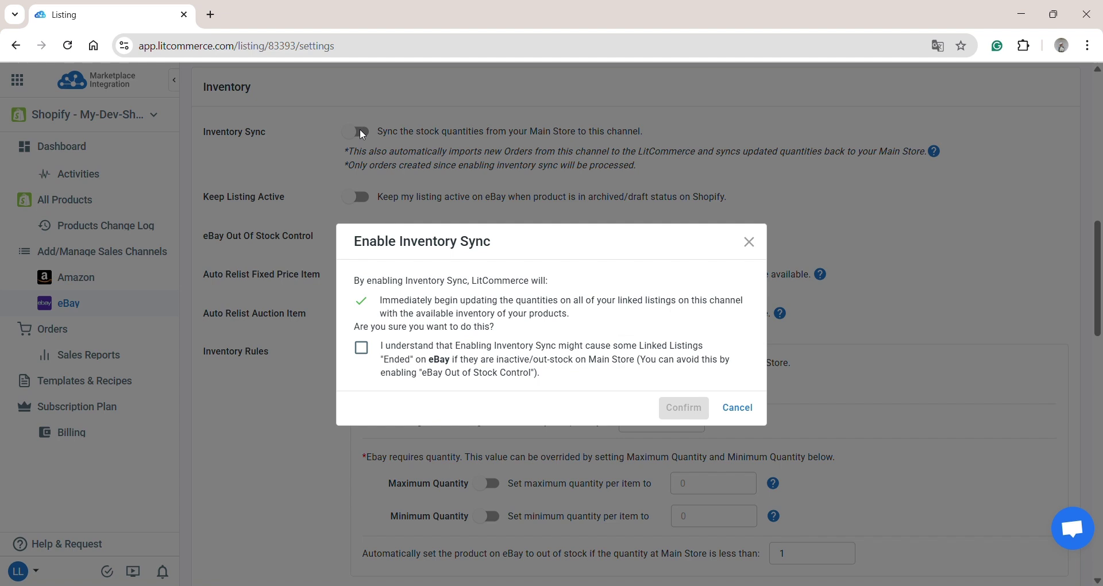
left_click(362, 347)
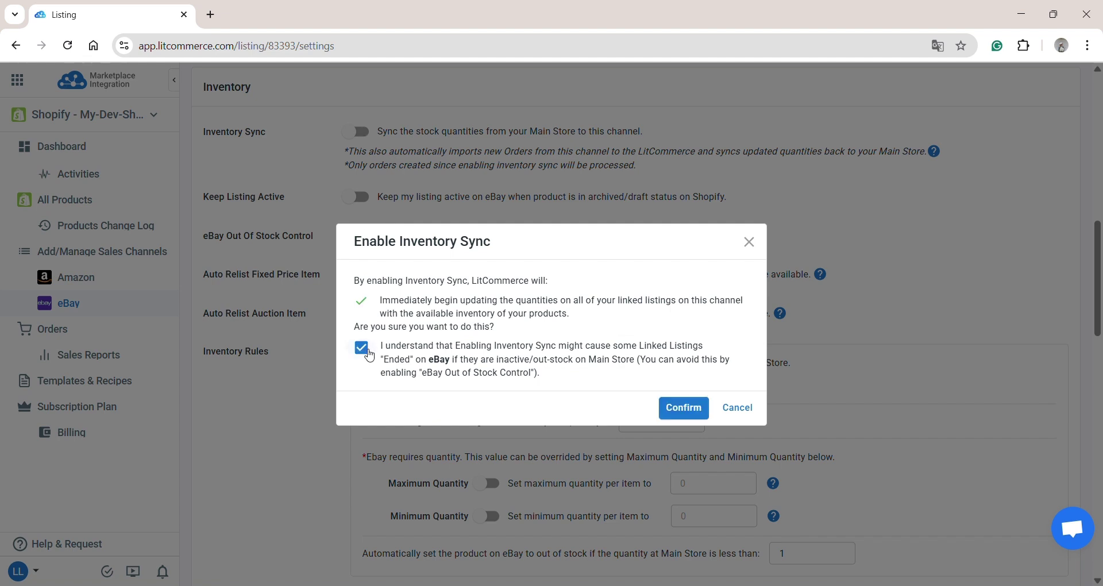
left_click(675, 408)
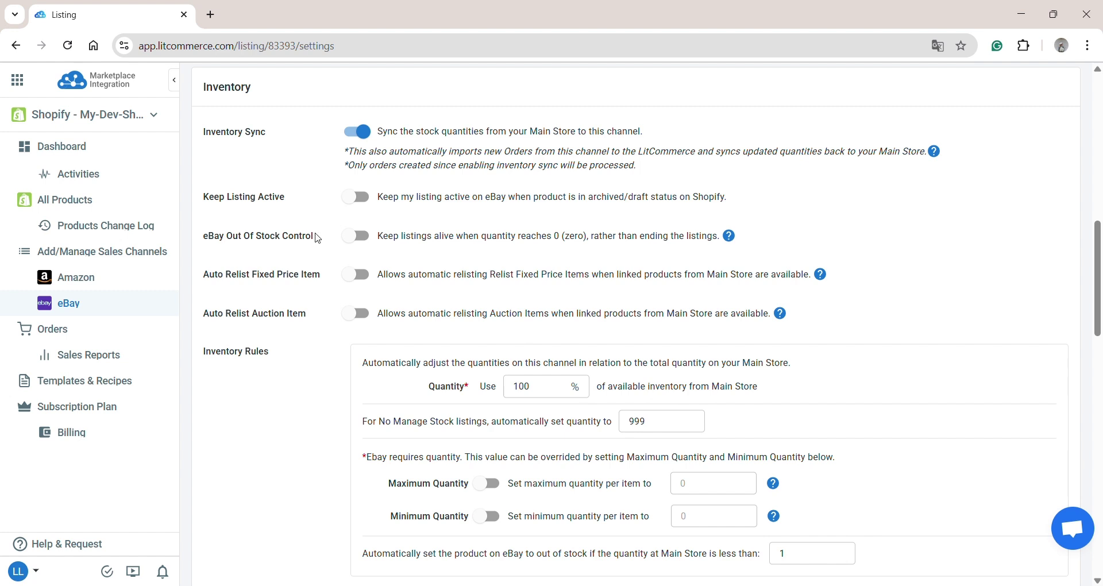
- Enable eBay Out Of Stock Control, Auto Relist Fixed Price Item and Auto Relist Auction Item
left_click(360, 237)
left_click(356, 277)
left_click(357, 317)
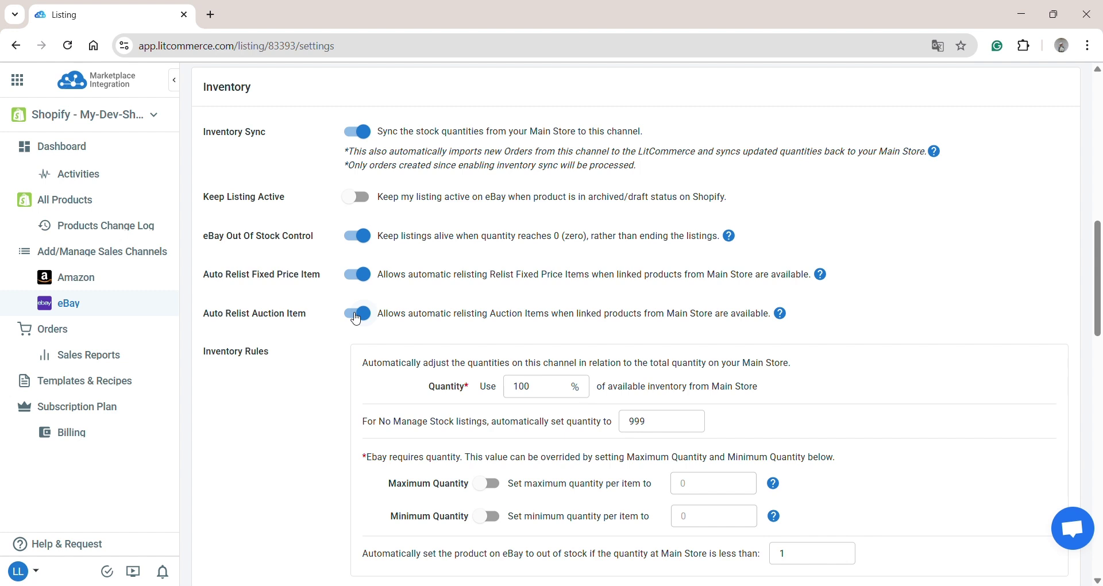
- Turn on the Maximum Quantity inventory rule and enable Import Orders to Main Store
left_click(543, 391)
left_click(493, 489)
left_click(701, 490)
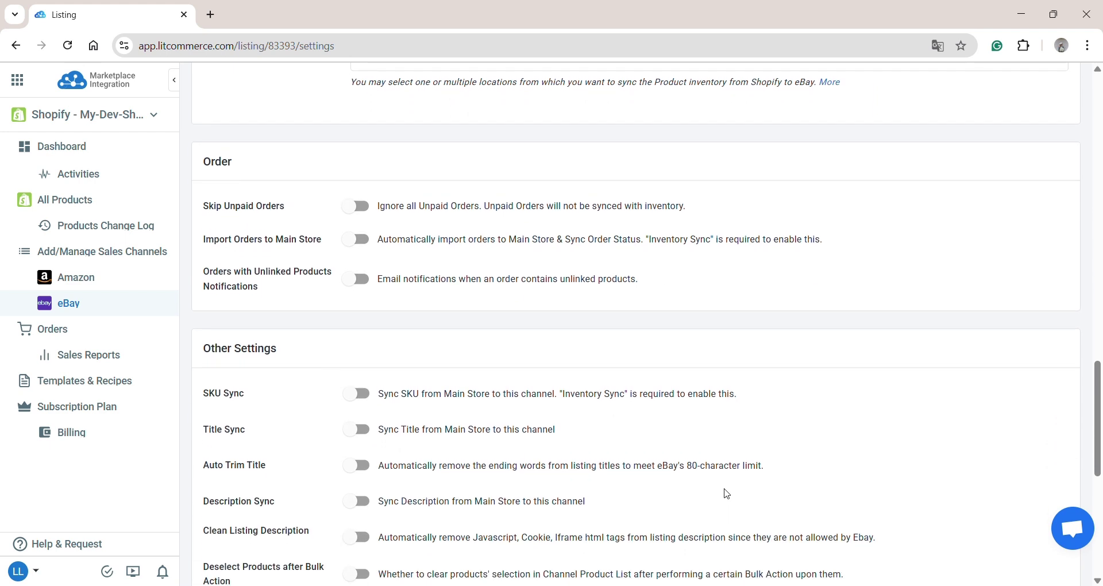
left_click(370, 244)
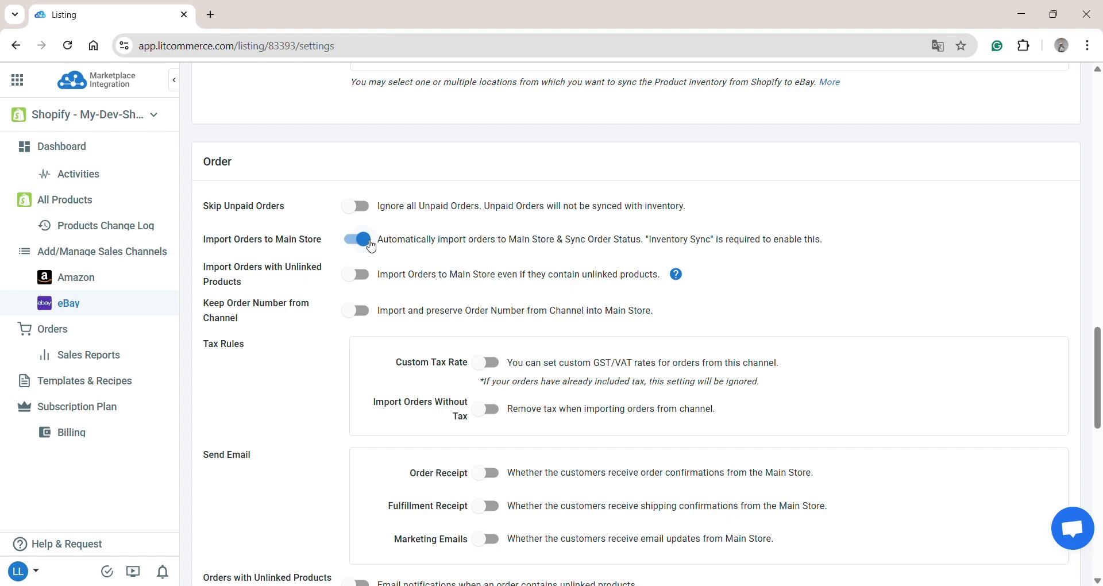
- Enable Auto Trim Title and Clean Listing Description, and set the Shopify Create on Location option to Sonic Drive-In
scroll(371, 246, "down", 8)
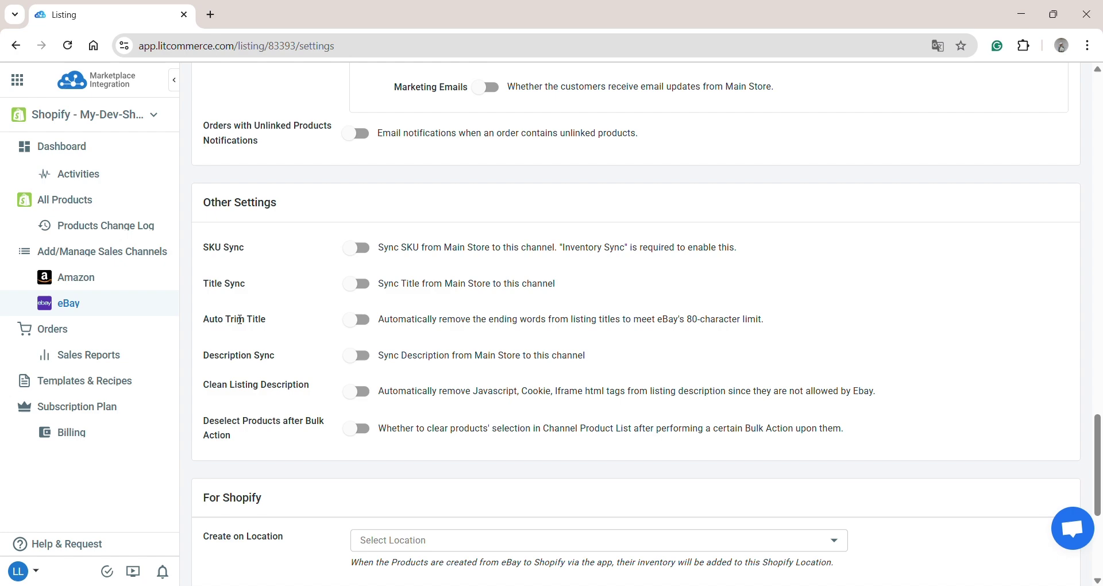
left_click(346, 325)
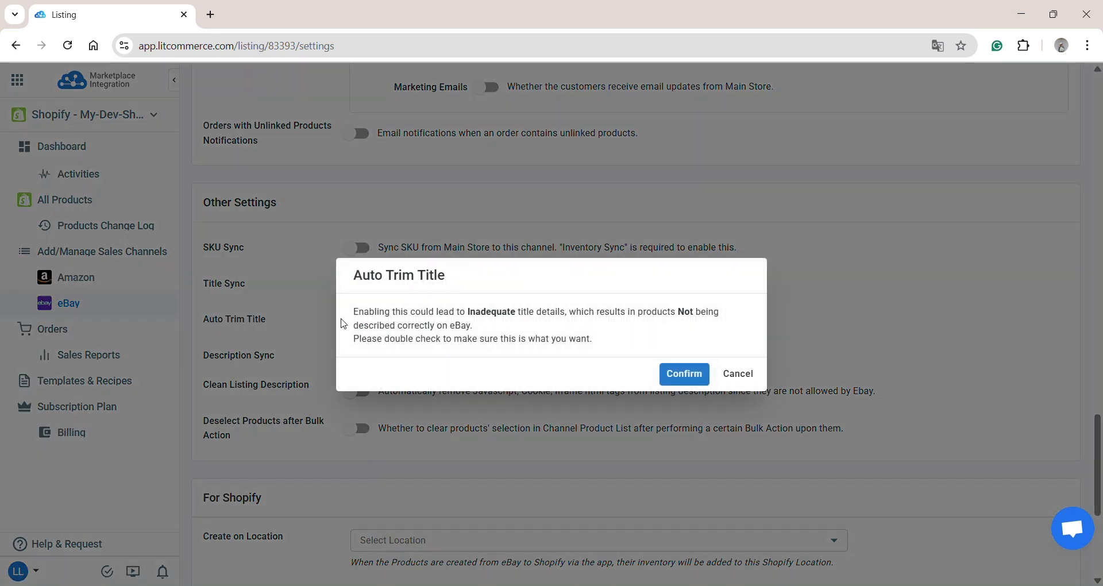
left_click(693, 377)
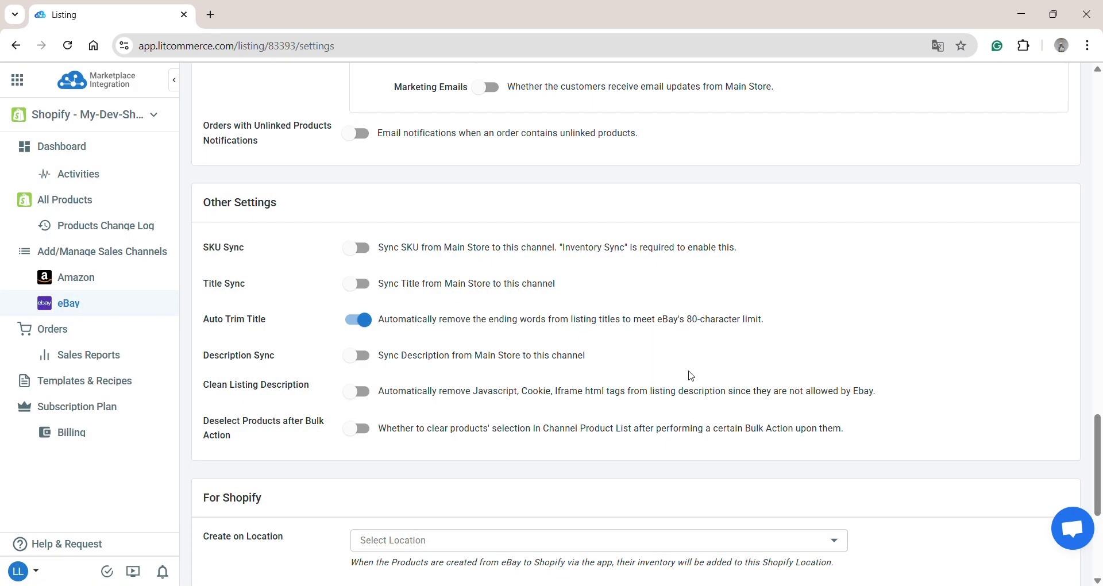
left_click(369, 392)
scroll(368, 392, "down", 5)
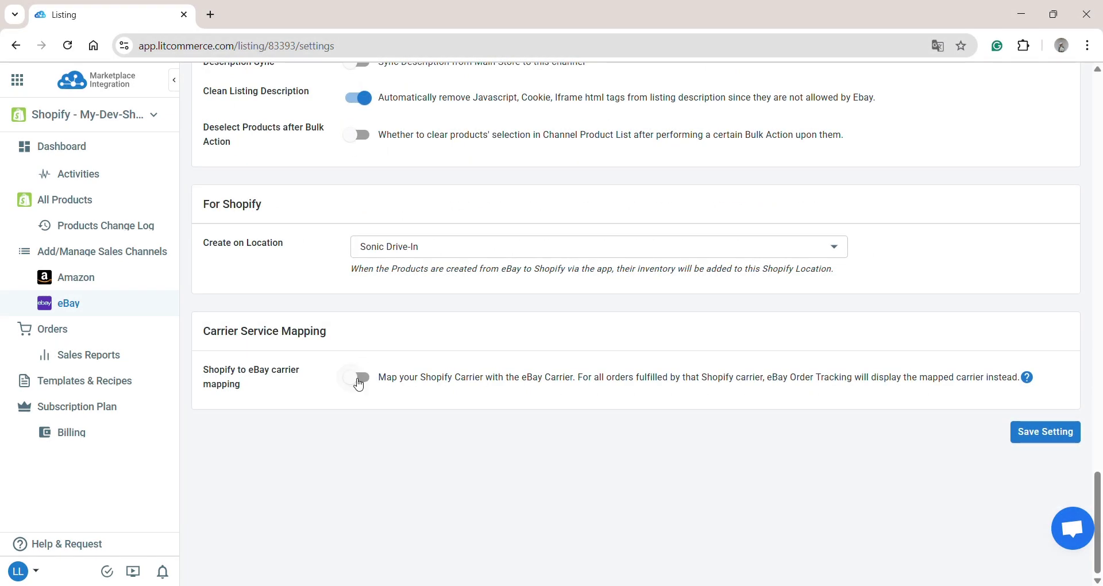
- Enable Shopify to eBay carrier mapping, choose Amazon Logistics as the Shopify carrier and UPS as the eBay carrier, and save the channel settings
left_click(359, 381)
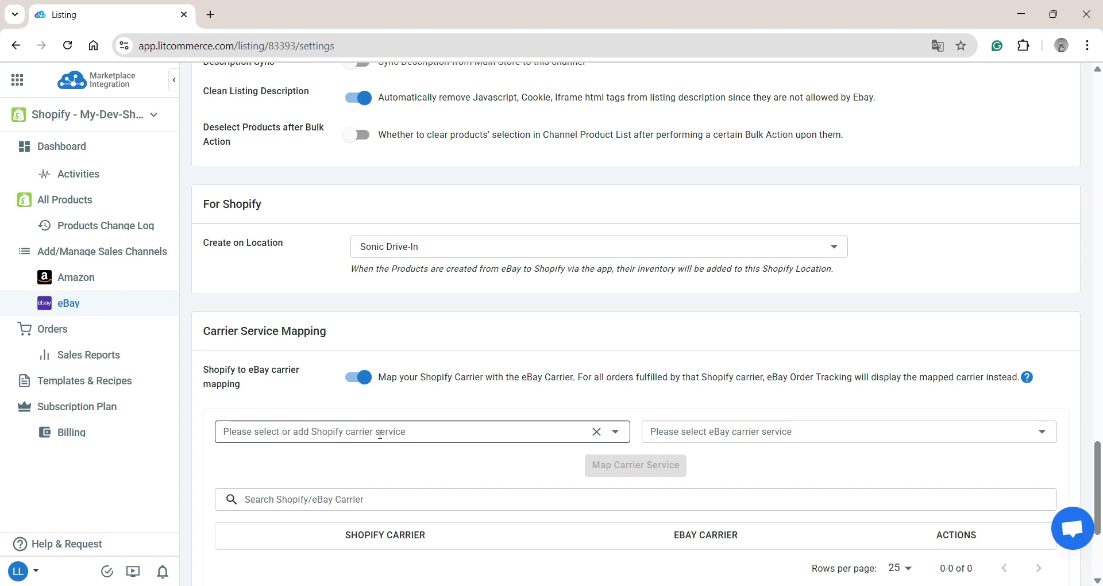
left_click(356, 432)
left_click(335, 226)
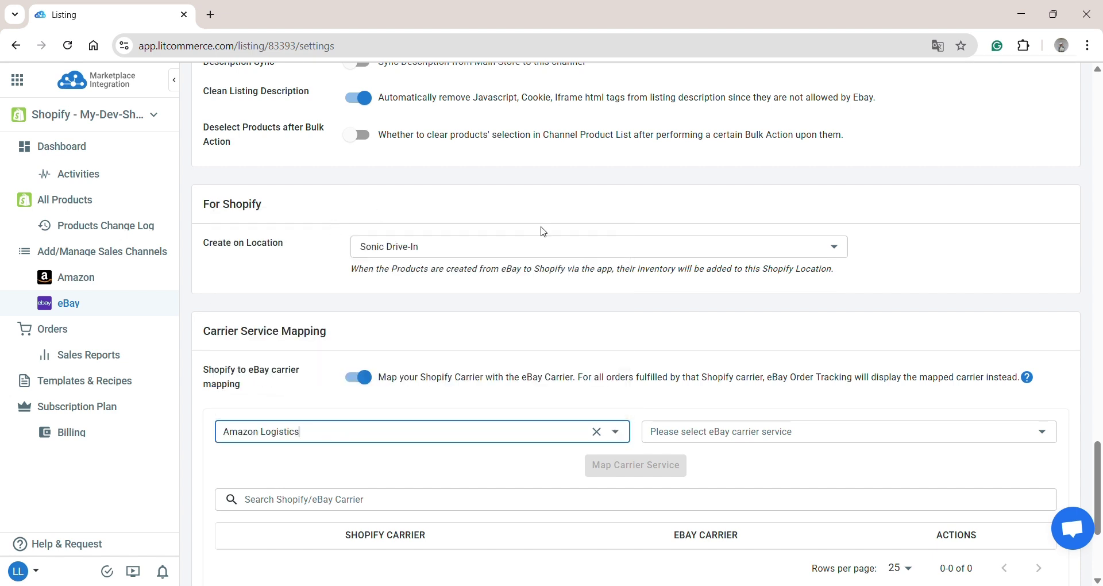
left_click(673, 425)
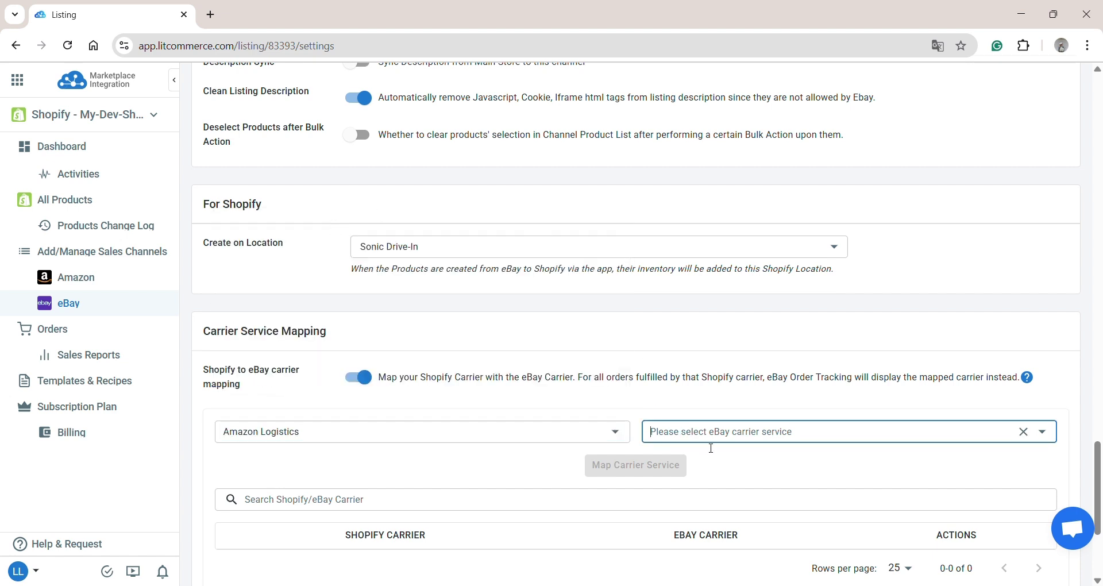
left_click(705, 232)
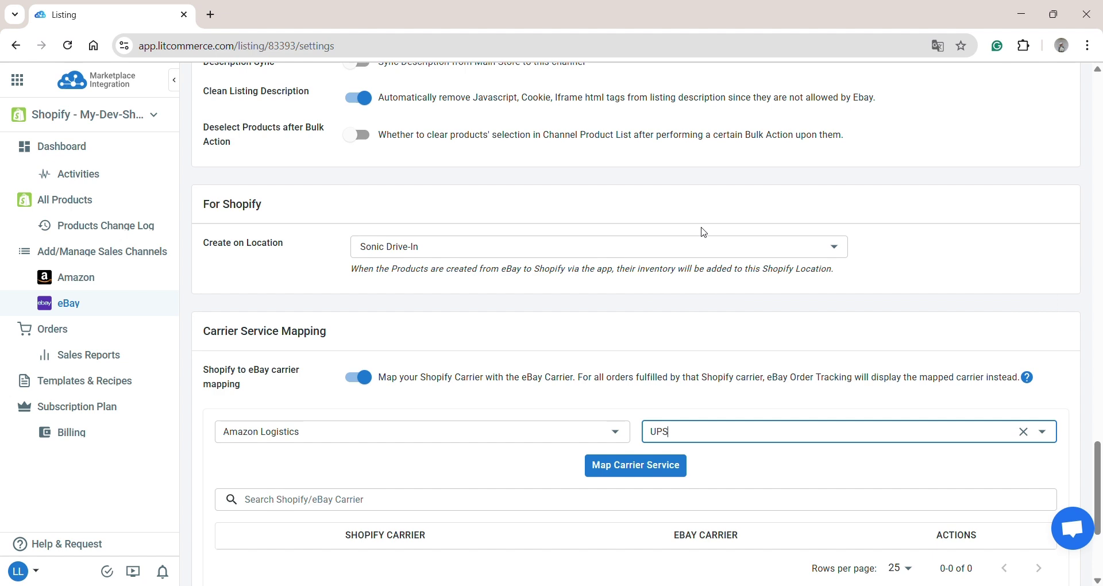
scroll(707, 411, "down", 4)
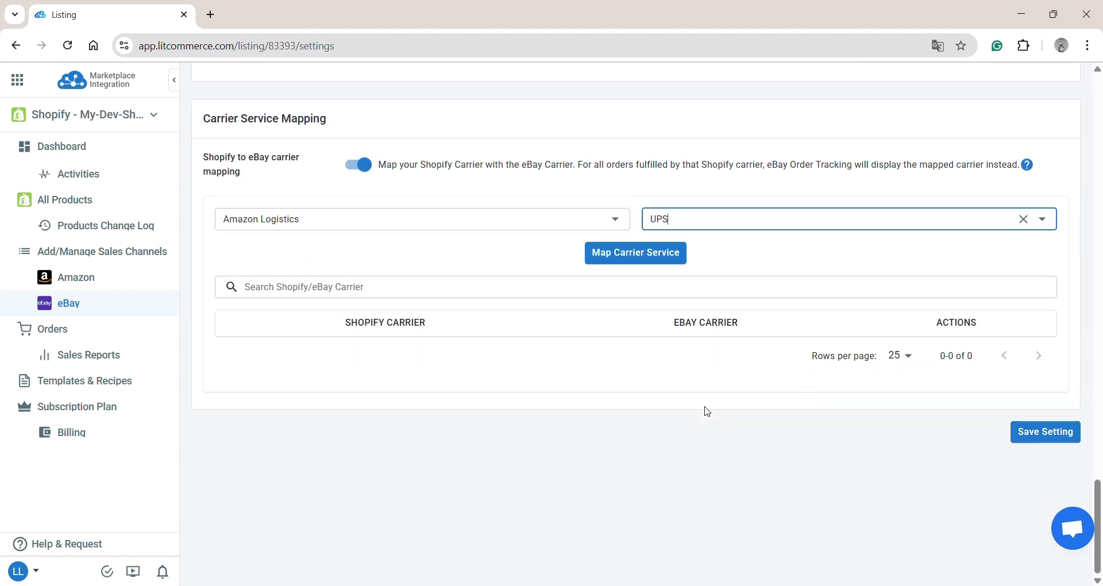
left_click(1053, 438)
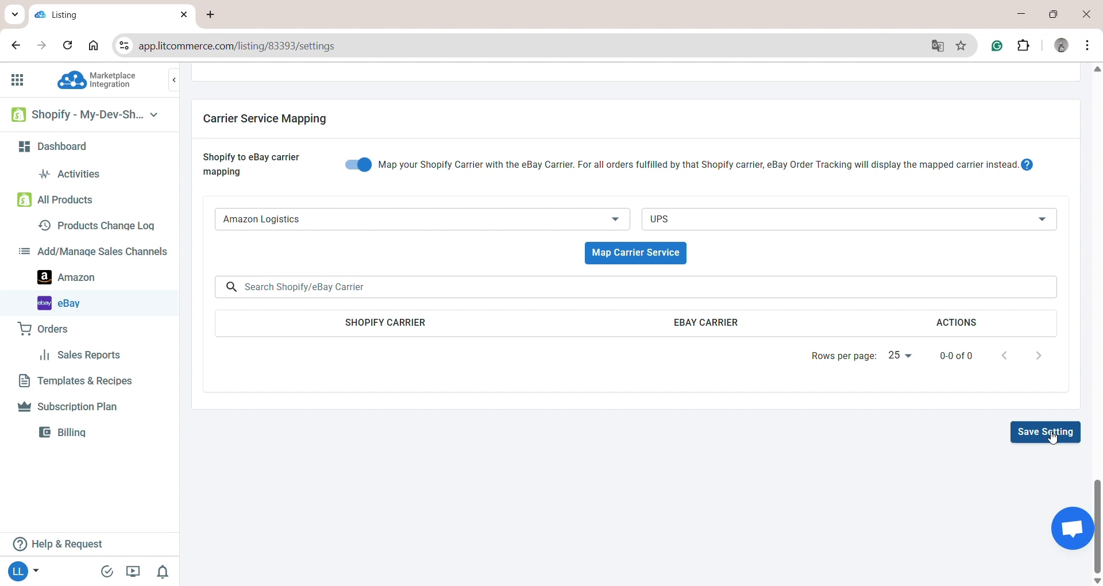
- Open the list of marketplaces available for adding a new sales channel
left_click(169, 250)
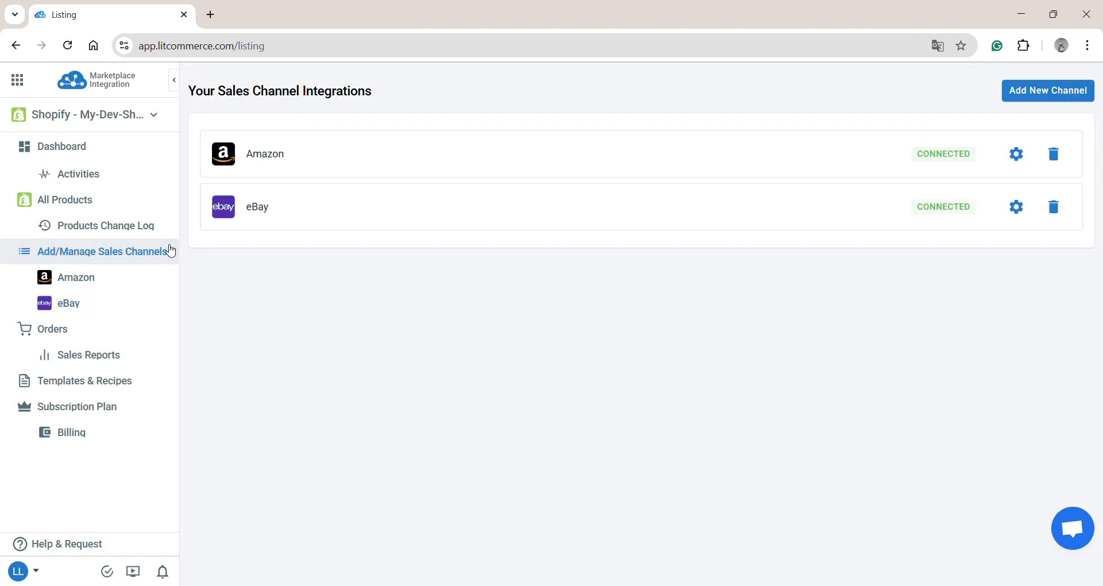
left_click(1062, 93)
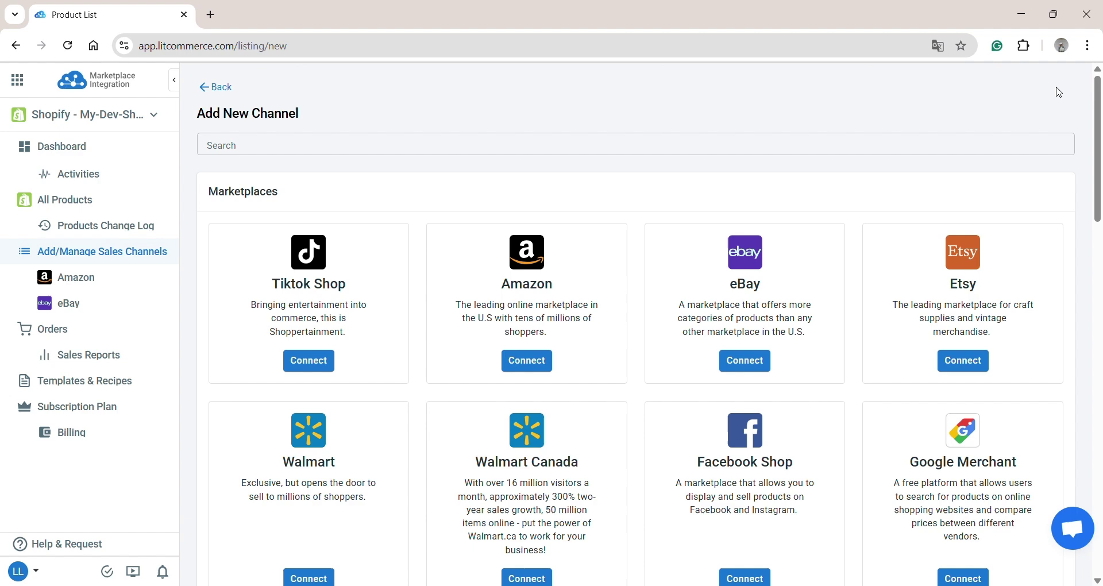